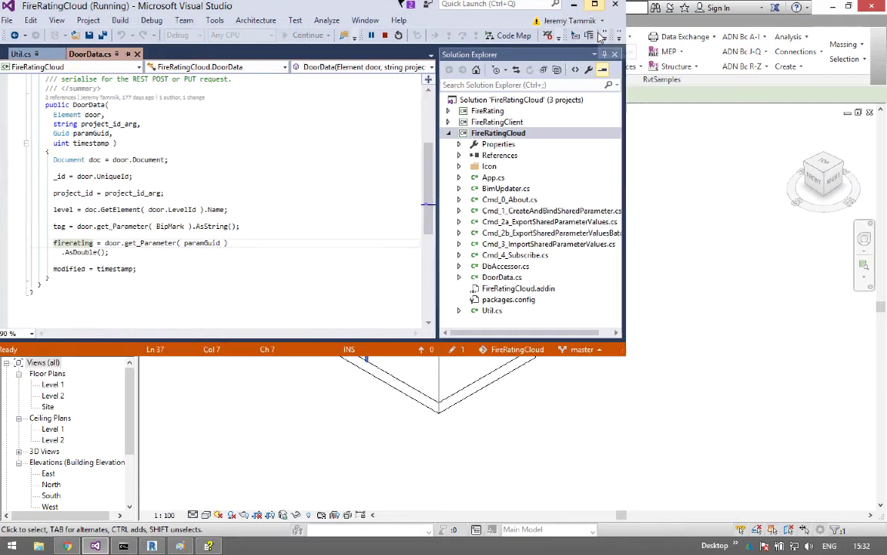
Step: Stop debugging the FireRatingCloud project and open the recent RoomEditorApp.sln solution instead
click(157, 25)
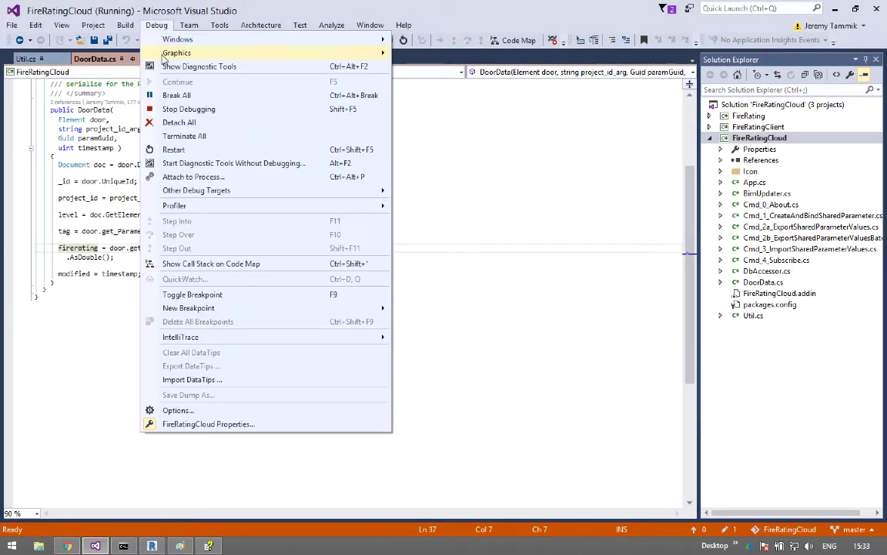
click(171, 109)
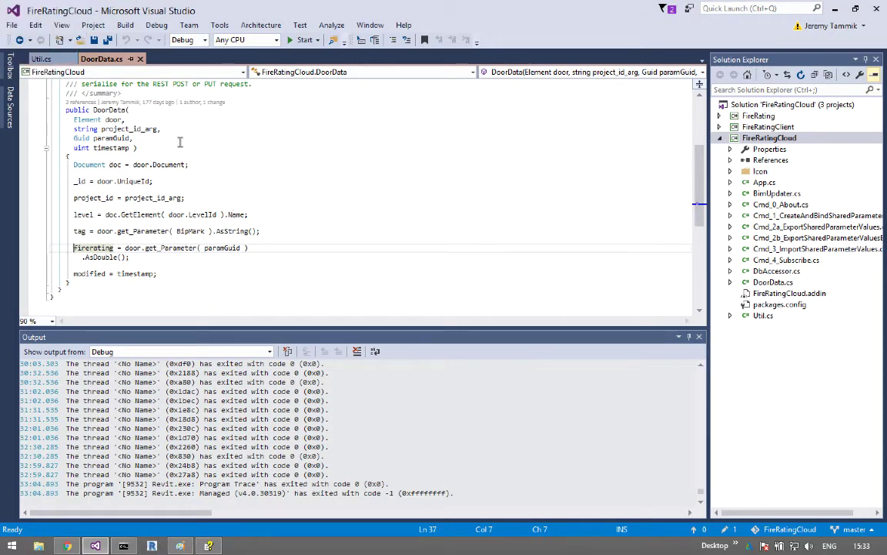
click(13, 26)
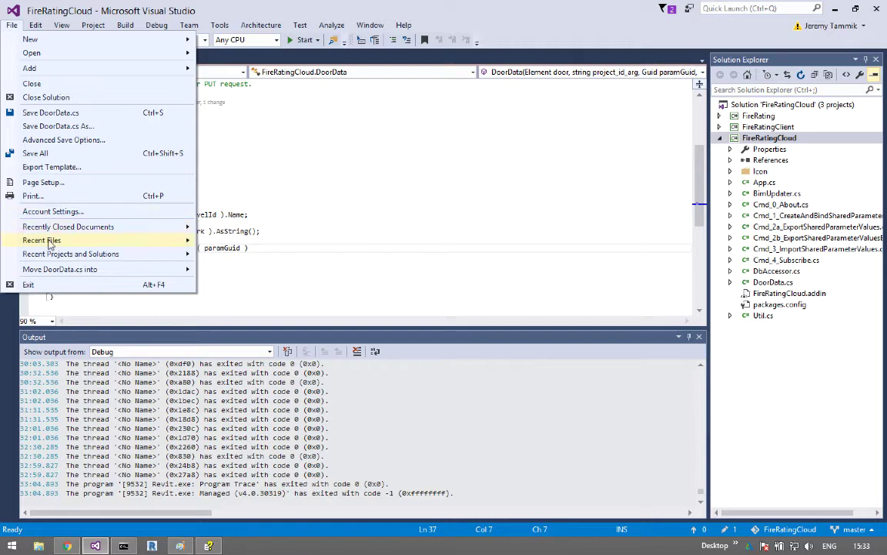
mouse_move(55, 256)
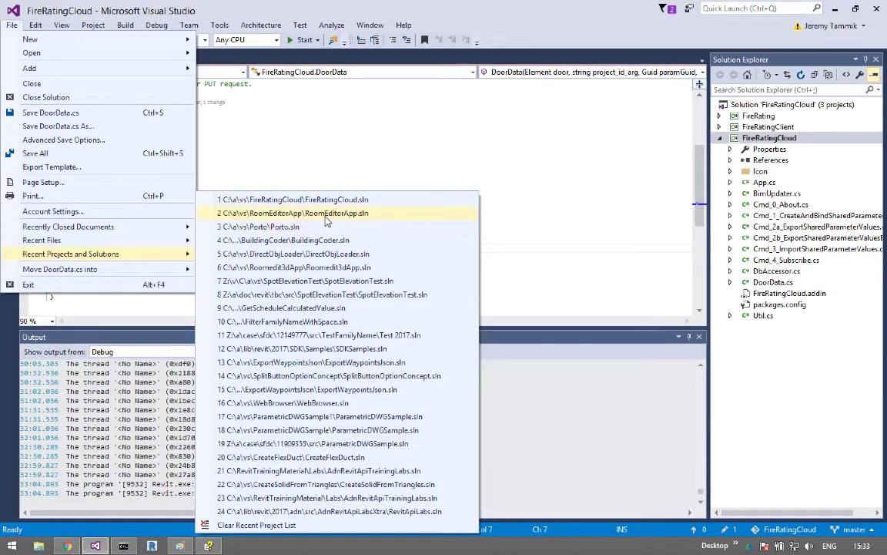
click(293, 212)
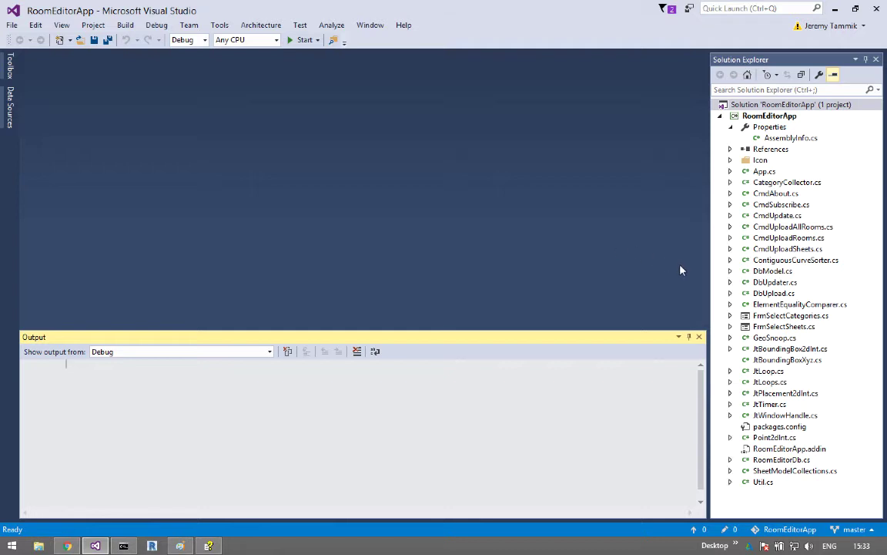
Step: Close the Output pane and start debugging RoomEditorApp in Revit, always loading the unsigned add-ins
click(698, 337)
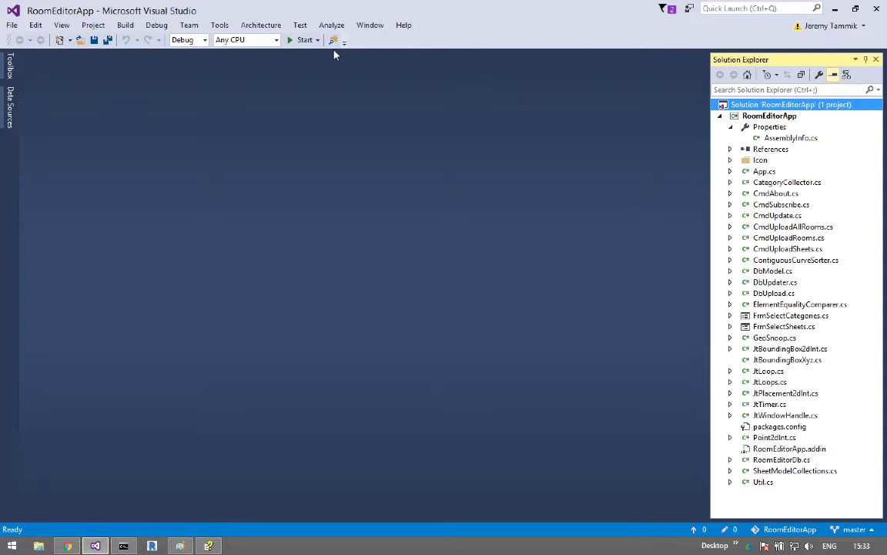
click(303, 40)
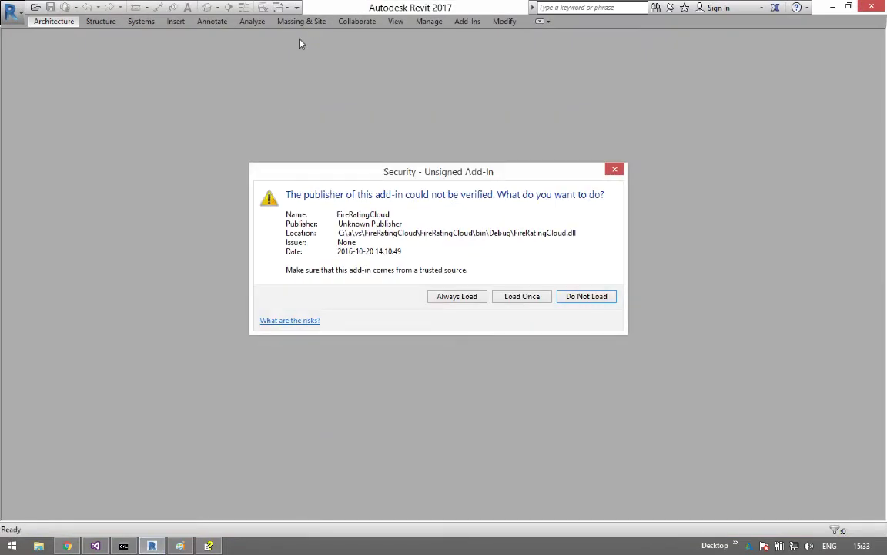
click(456, 300)
click(456, 297)
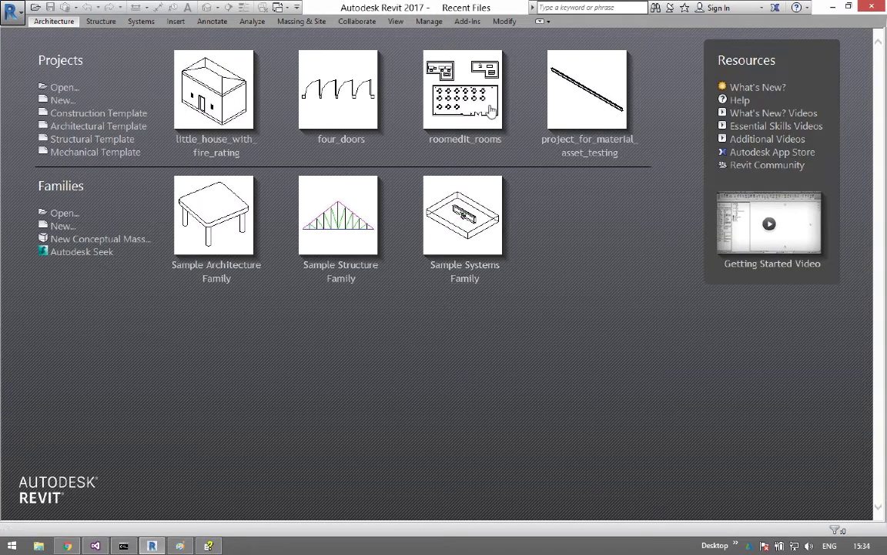
Step: Open the recent roomedit_rooms project and detach the Room Editor add-in panel so it floats over the floor plan
click(466, 96)
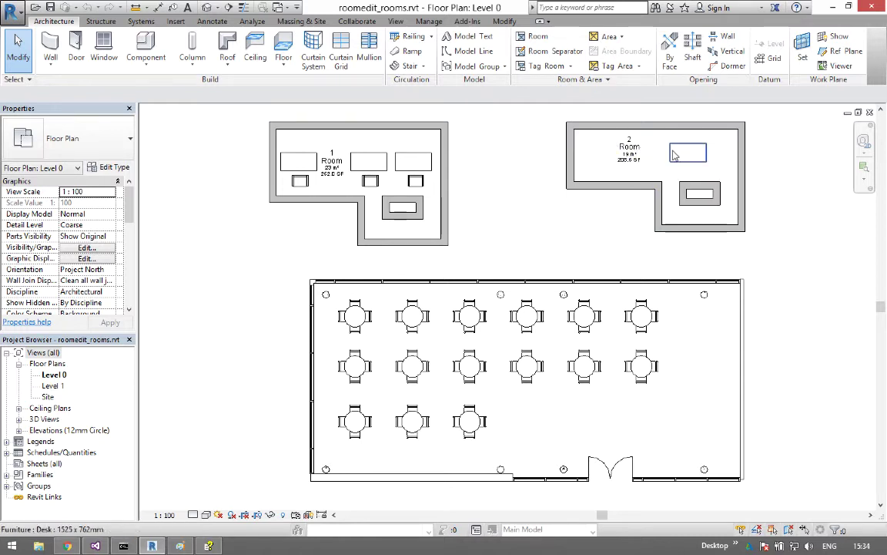
click(462, 21)
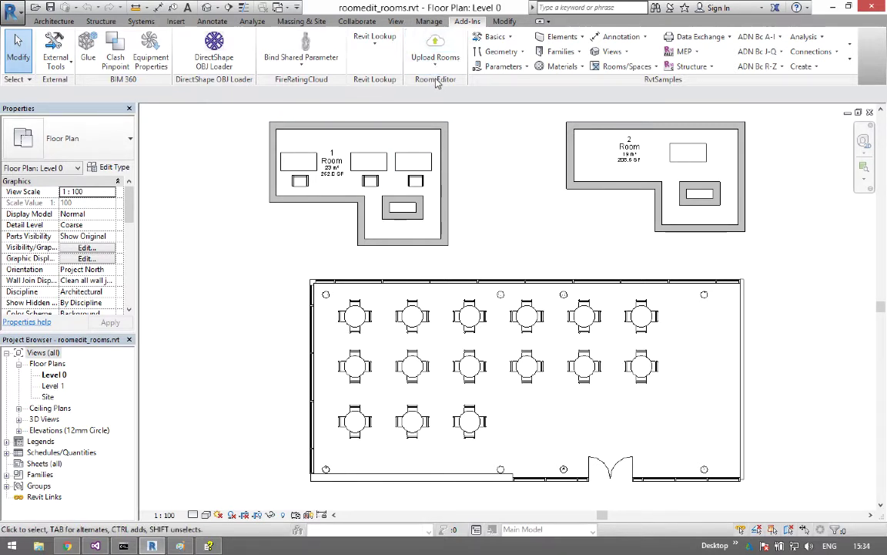
drag(436, 82, 229, 316)
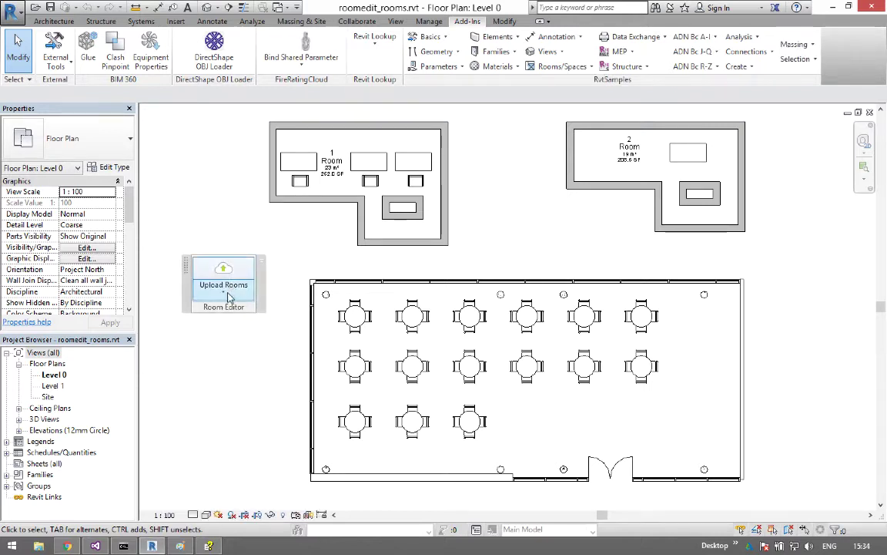
click(227, 293)
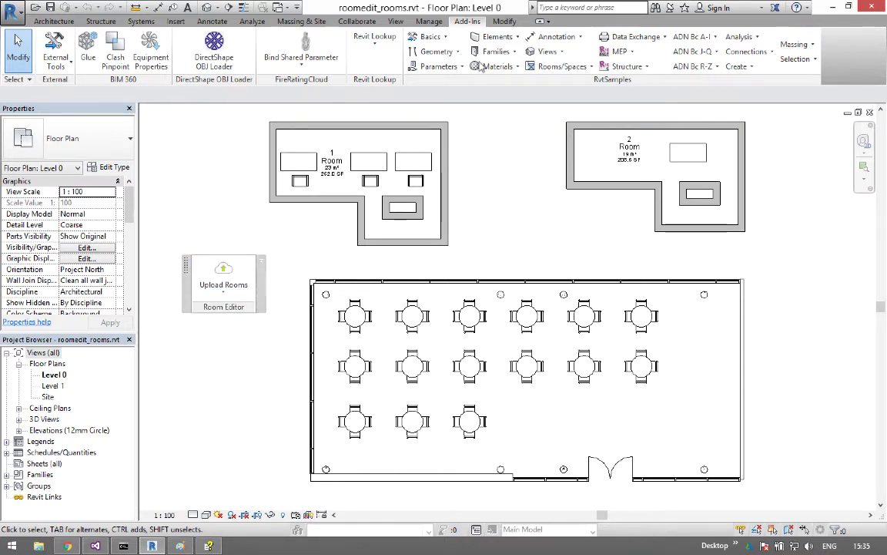
Step: Try to upload Room 2 with the Room Editor's Upload Rooms command and dismiss the notification
click(225, 276)
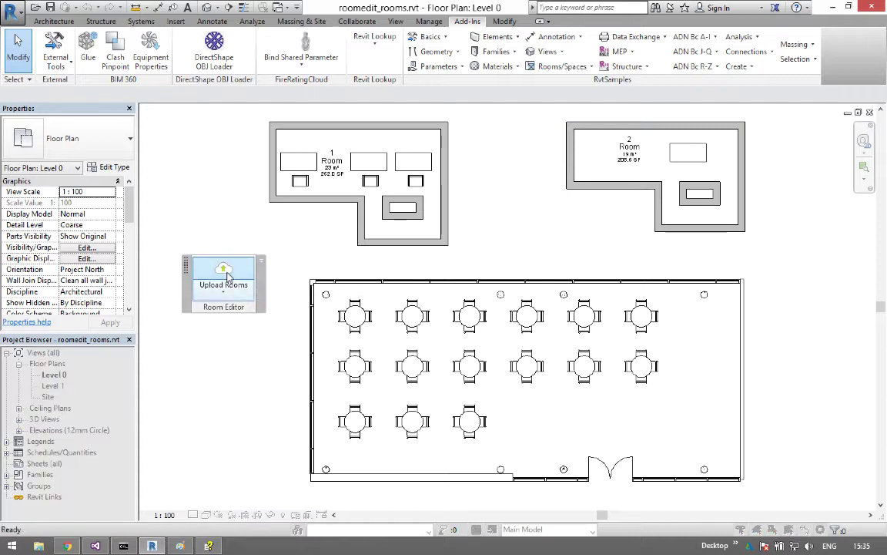
click(631, 158)
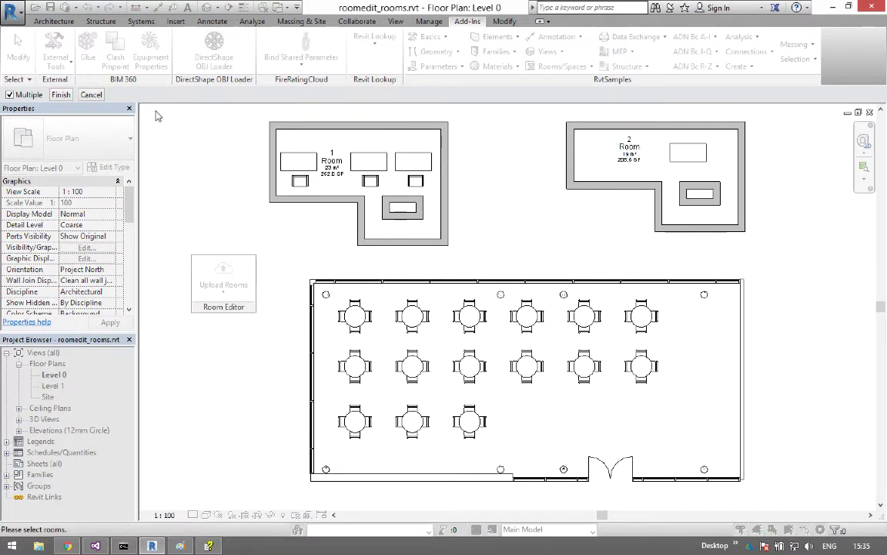
click(60, 94)
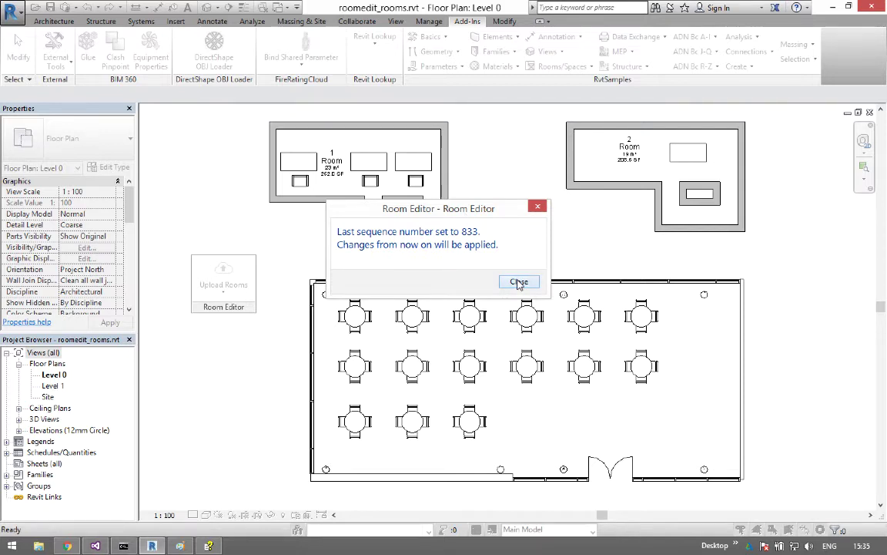
click(519, 282)
Step: Upload Room 2 with the Upload Rooms command, then close the room preview and the notification
click(223, 279)
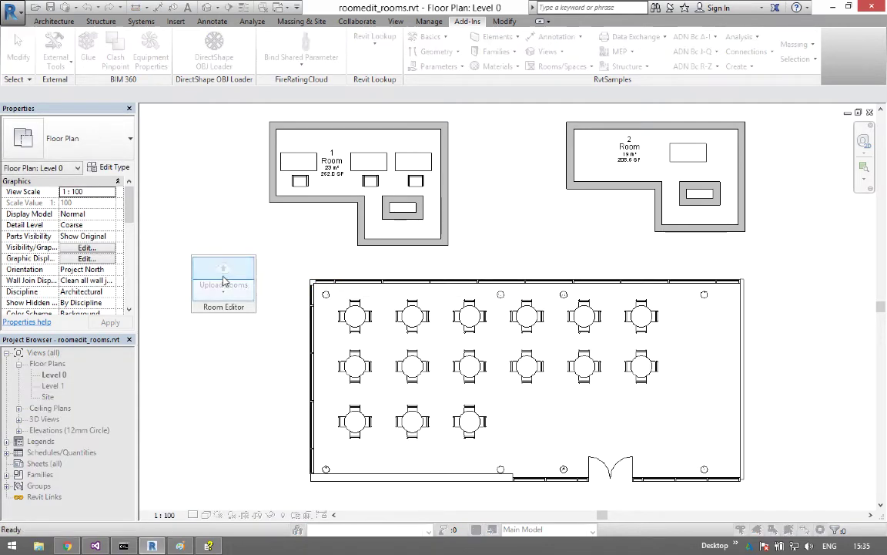
click(638, 170)
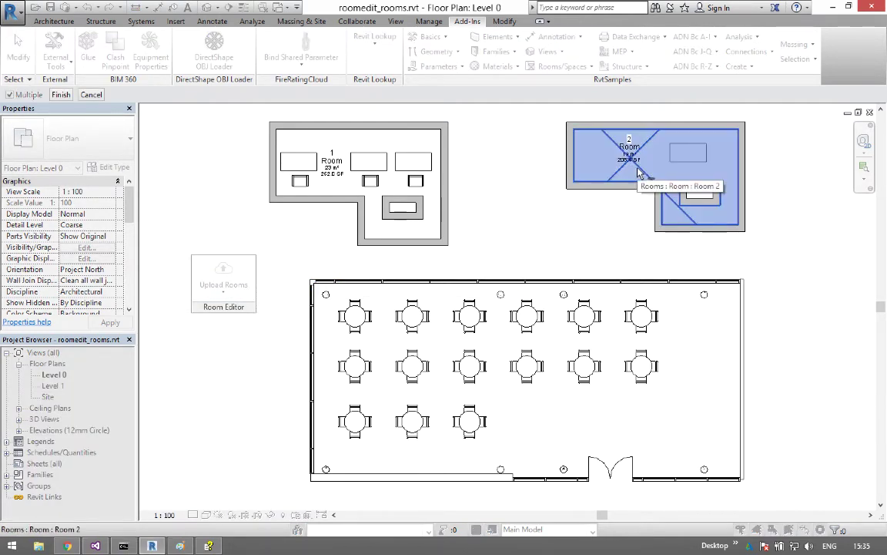
click(61, 94)
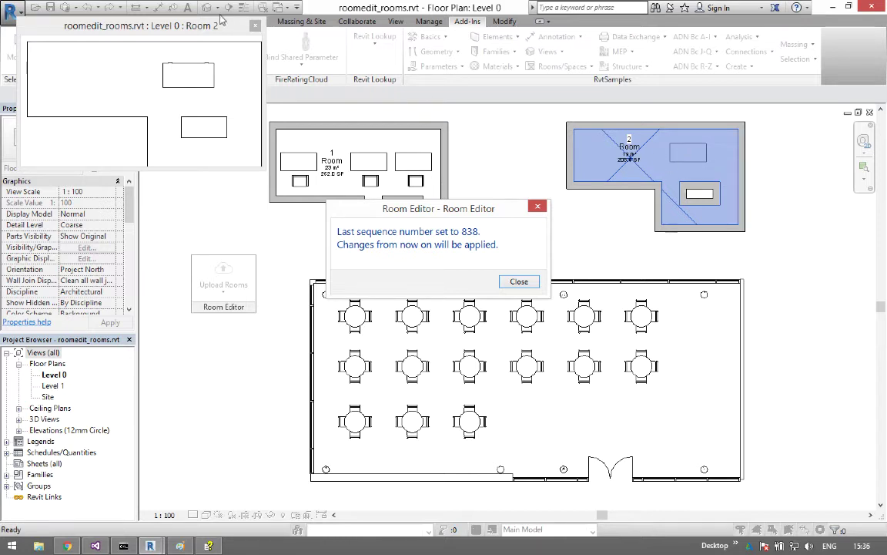
drag(223, 27, 758, 325)
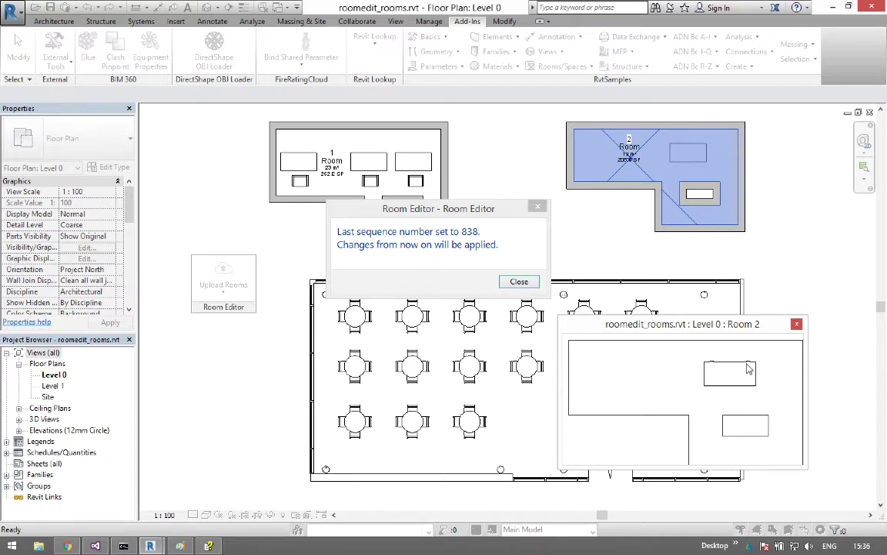
click(796, 324)
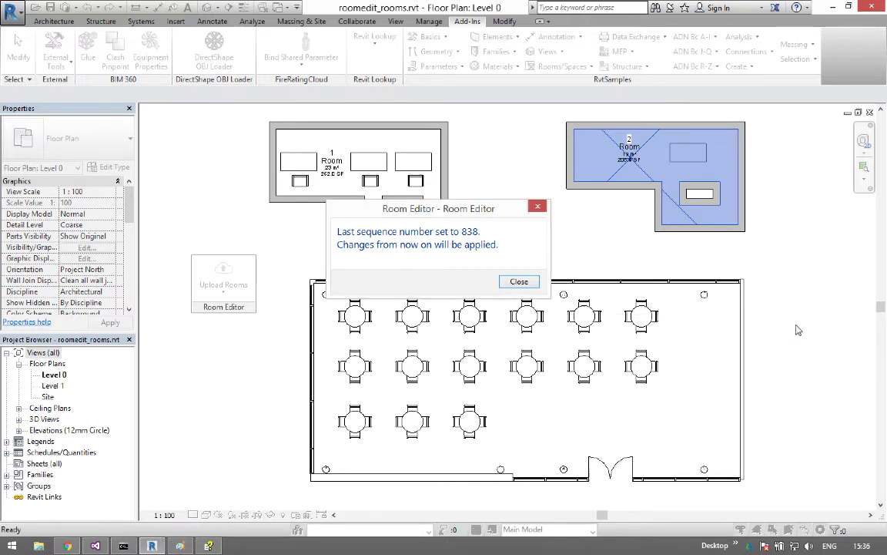
drag(425, 213, 661, 269)
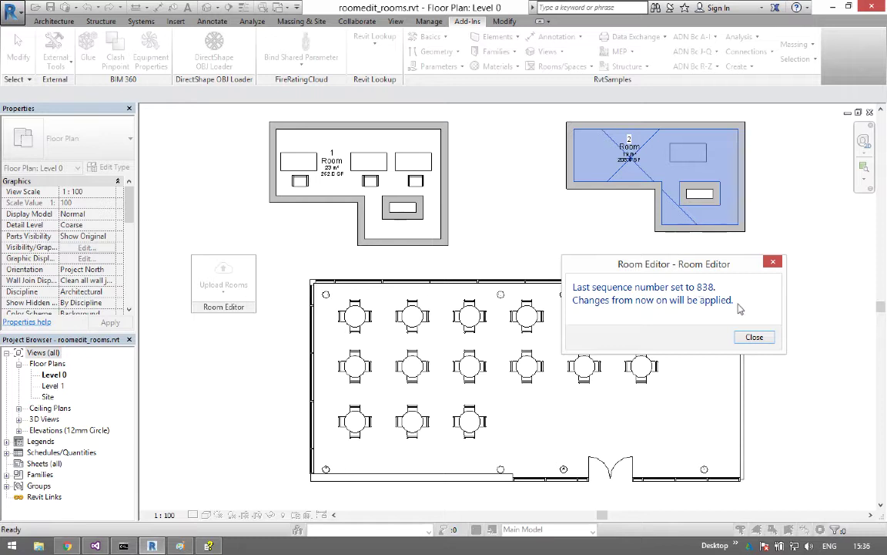
click(760, 338)
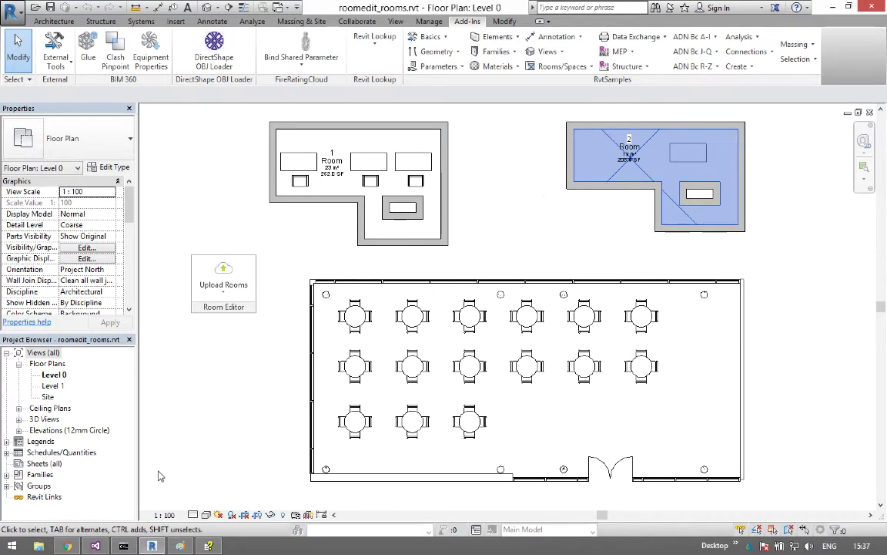
Step: Switch to the Room Editor page in Chrome, refresh it, move the desk to Room 2's upper-left corner and save
mouse_move(184, 545)
click(154, 410)
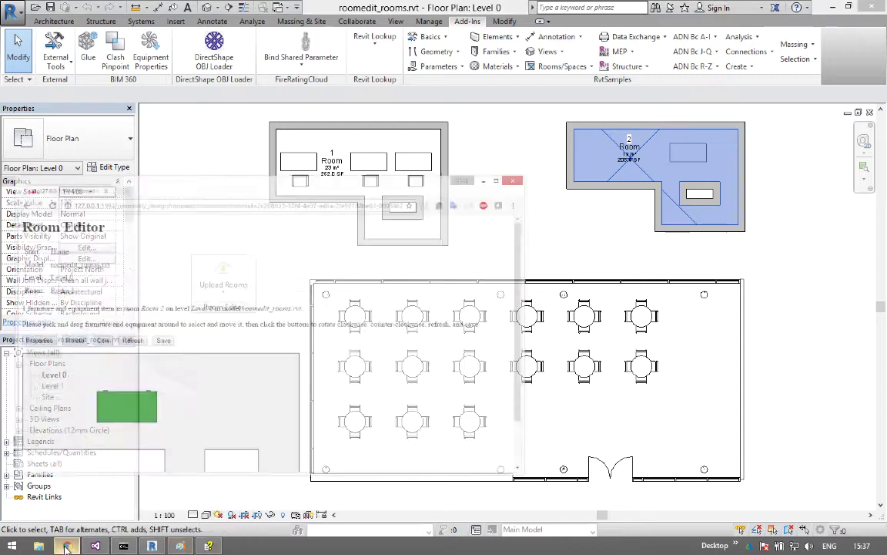
click(161, 276)
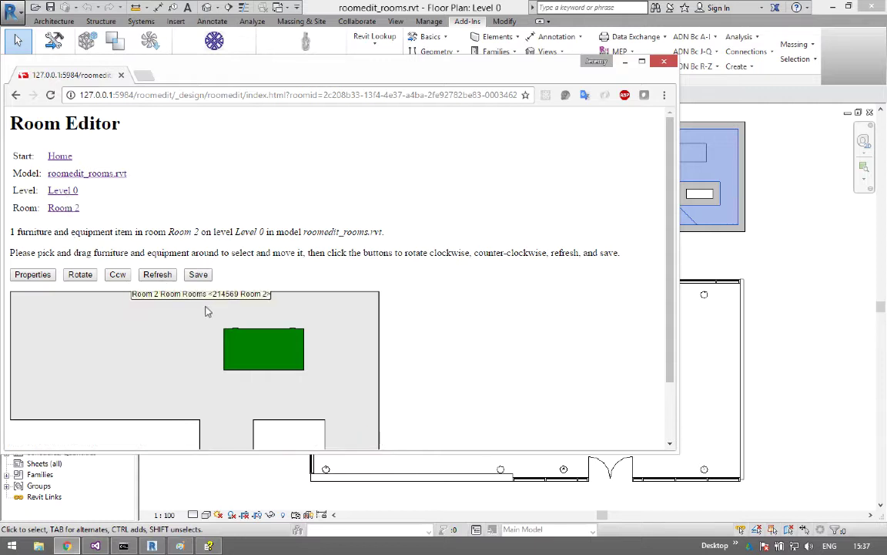
mouse_move(282, 362)
drag(282, 362, 102, 344)
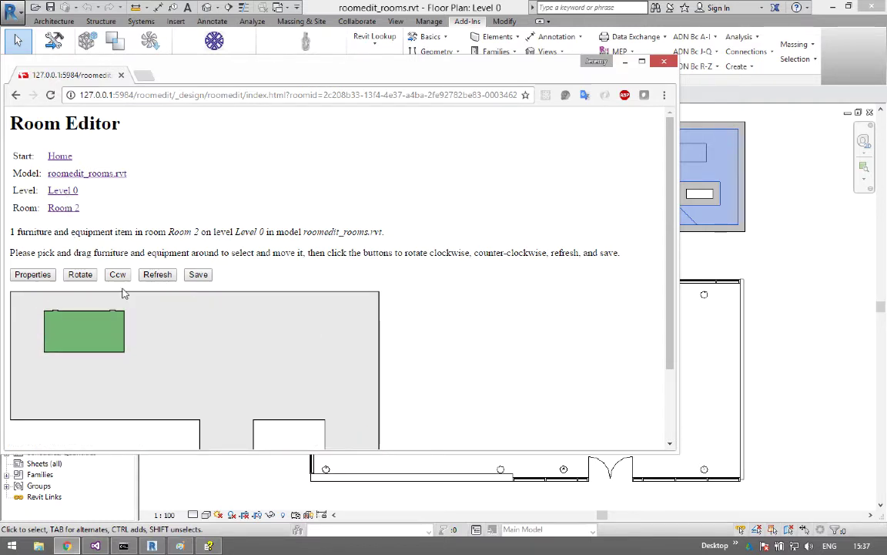
click(196, 278)
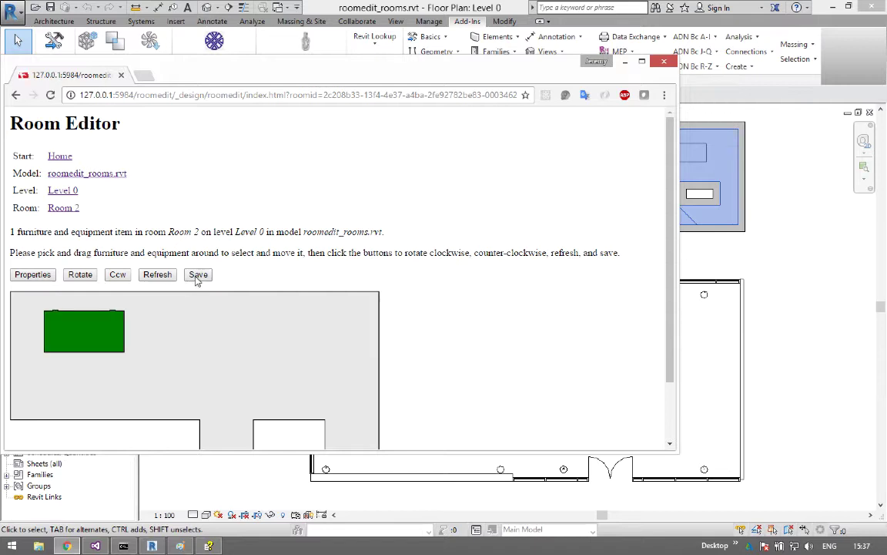
Step: Switch back to Revit and run Update Furniture to apply the saved desk position to the model
click(804, 333)
click(223, 293)
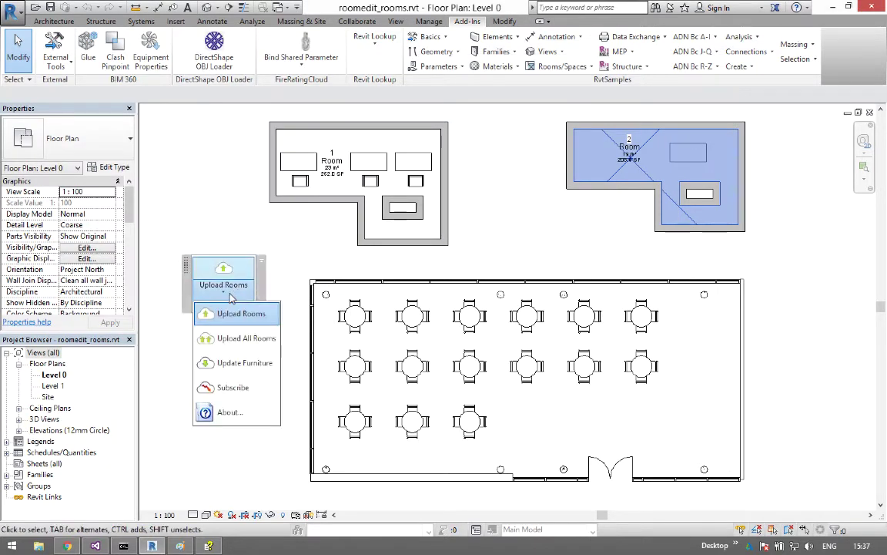
click(239, 363)
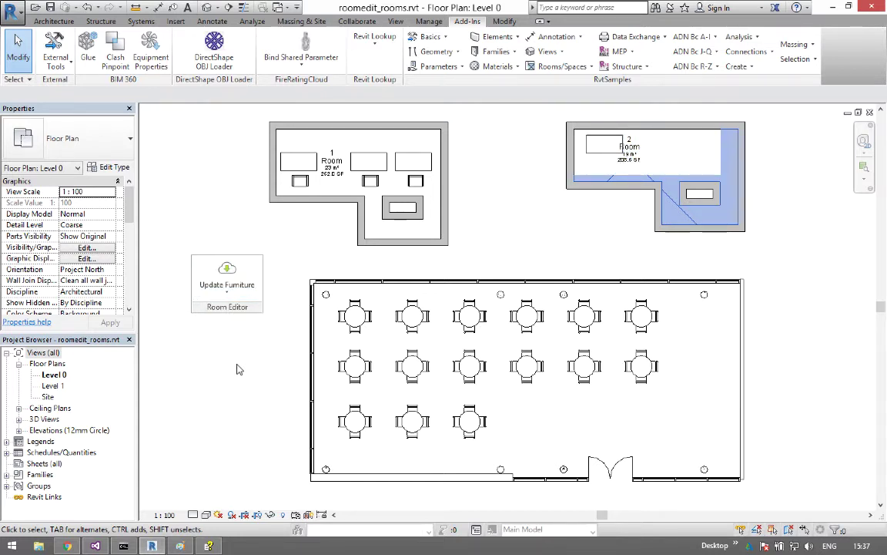
Step: Subscribe the Revit model to Room Editor changes for automatic furniture updates
click(231, 290)
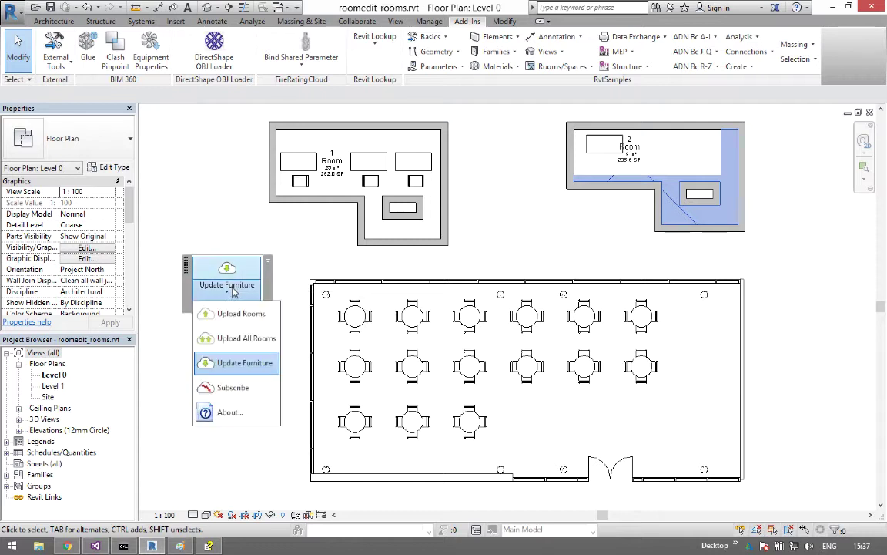
click(231, 389)
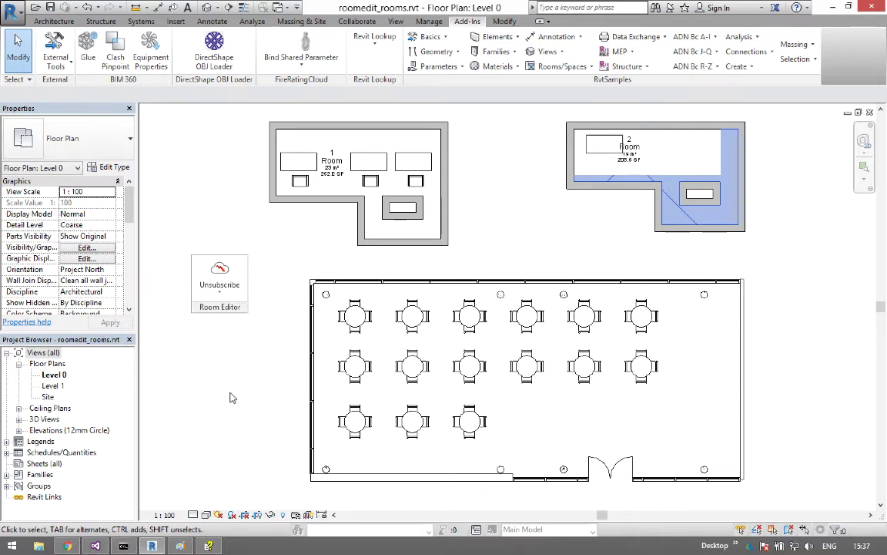
key(super+Tab)
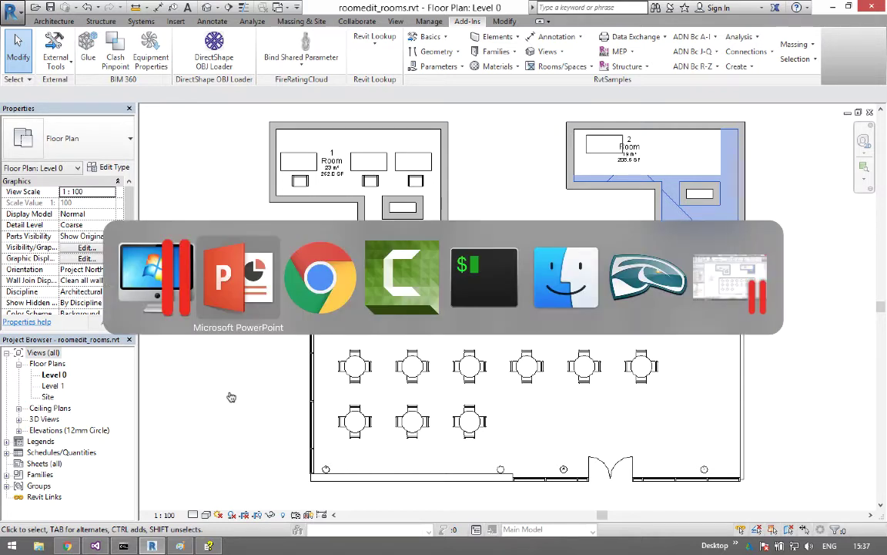
key(super+shift+Tab)
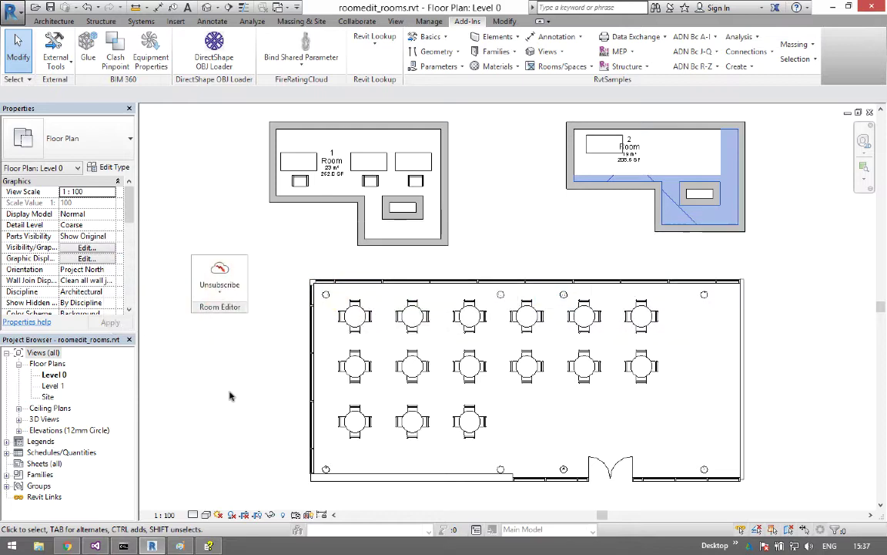
Step: Switch to Chrome, narrow the window beside Room 2's plan, move the desk to the room's lower right just above the column, and save
key(alt+Tab)
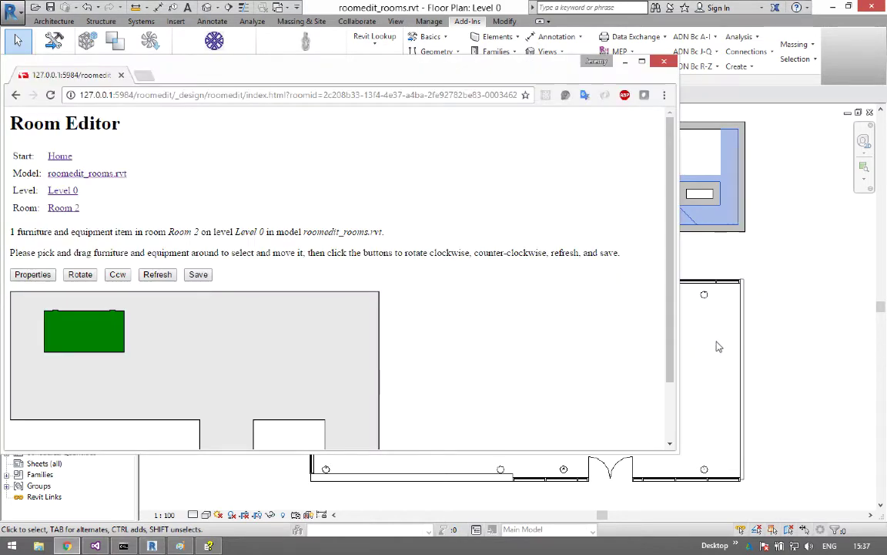
drag(678, 379, 445, 382)
drag(75, 339, 297, 396)
click(197, 286)
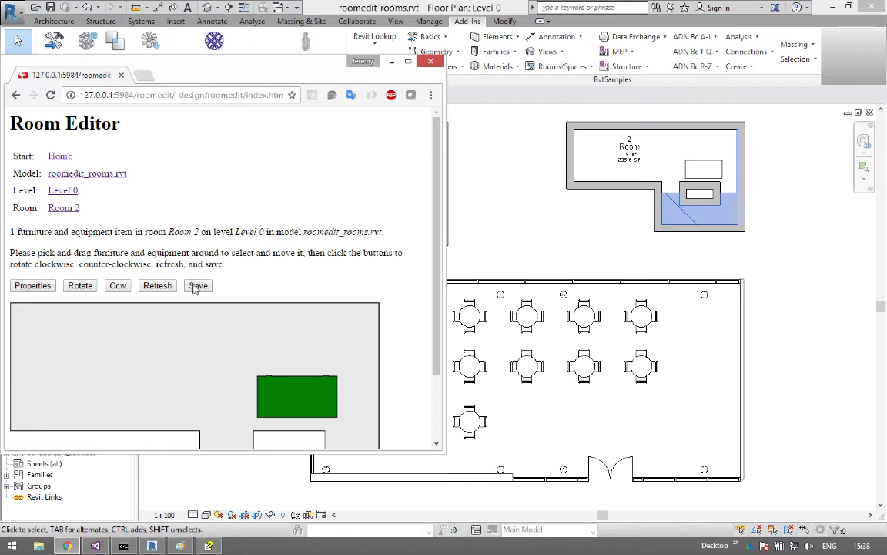
Step: Switch to the PowerPoint presentation showing the 2D Room Editor slide
key(super+Tab)
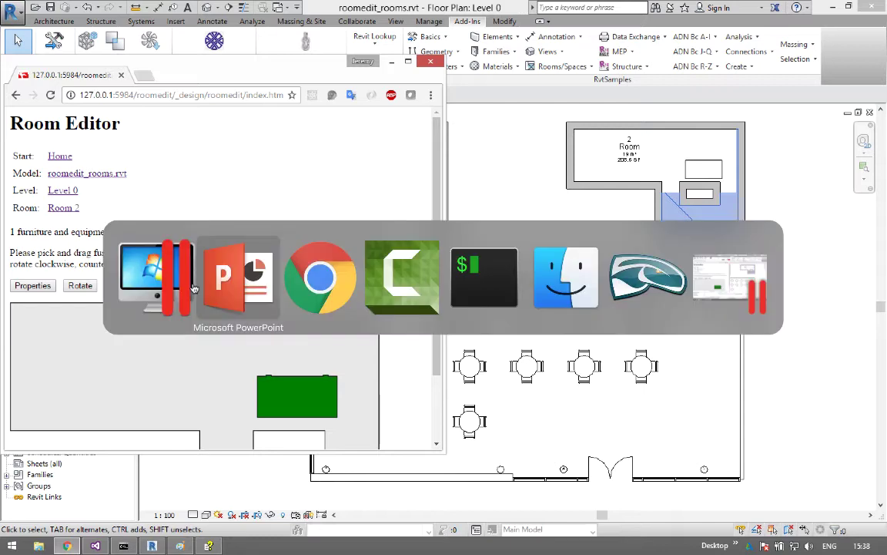
key(super+Tab)
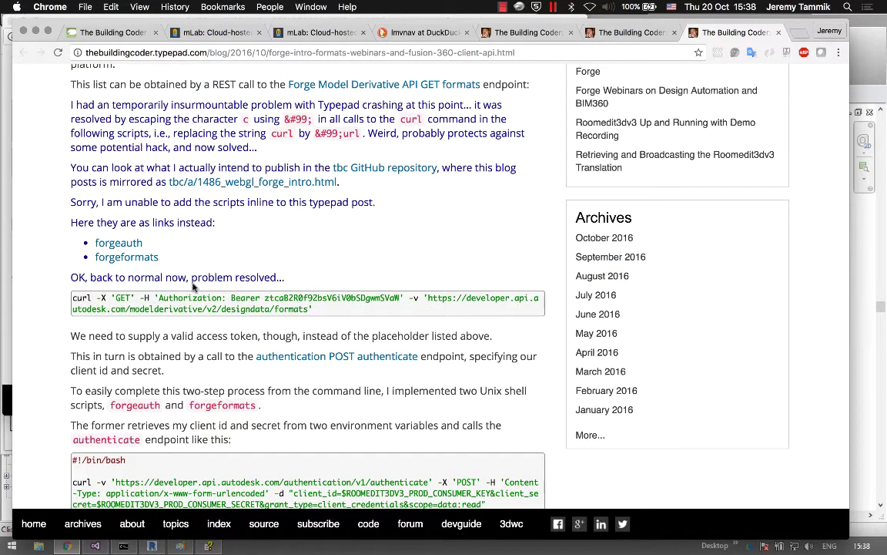
key(super+Tab)
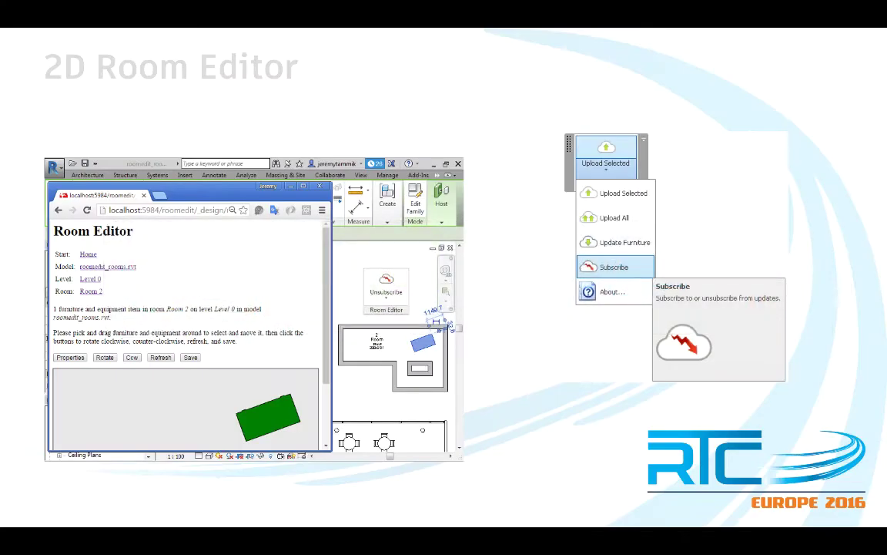
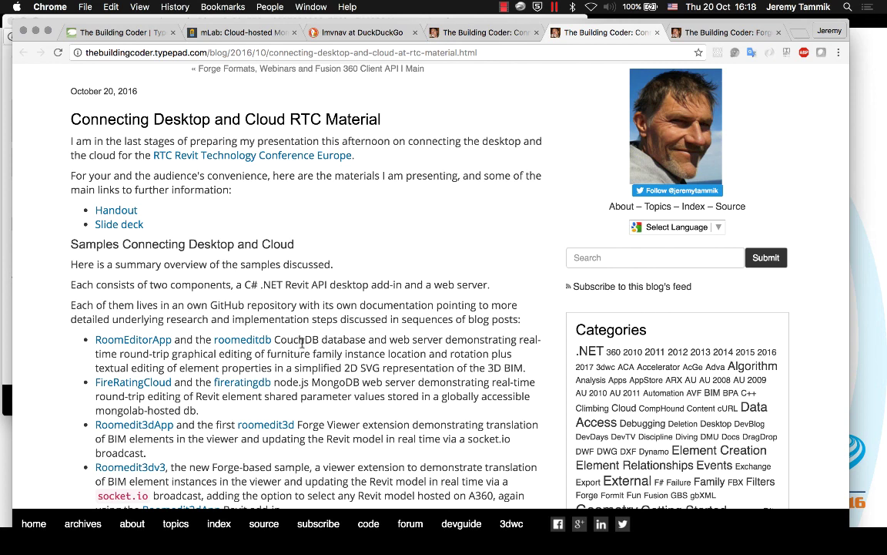
Step: Open the Roomedit3dv3 GitHub repository from the blog post's sample list in a new tab and look it over
scroll(304, 339, down, 5)
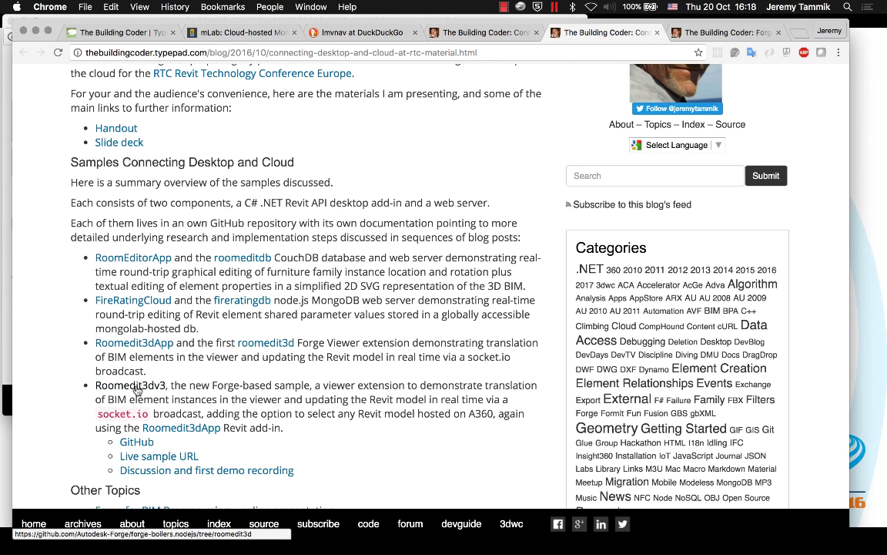
super+click(137, 390)
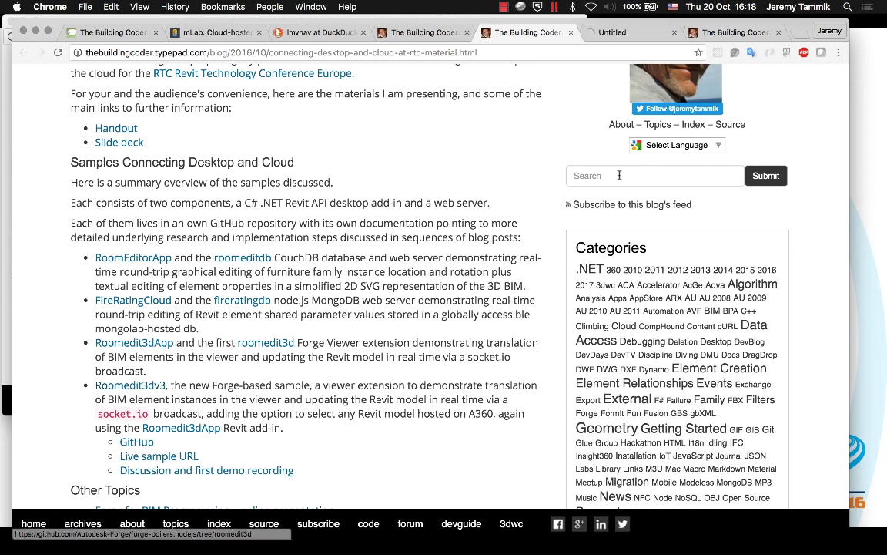
click(621, 37)
scroll(481, 372, down, 5)
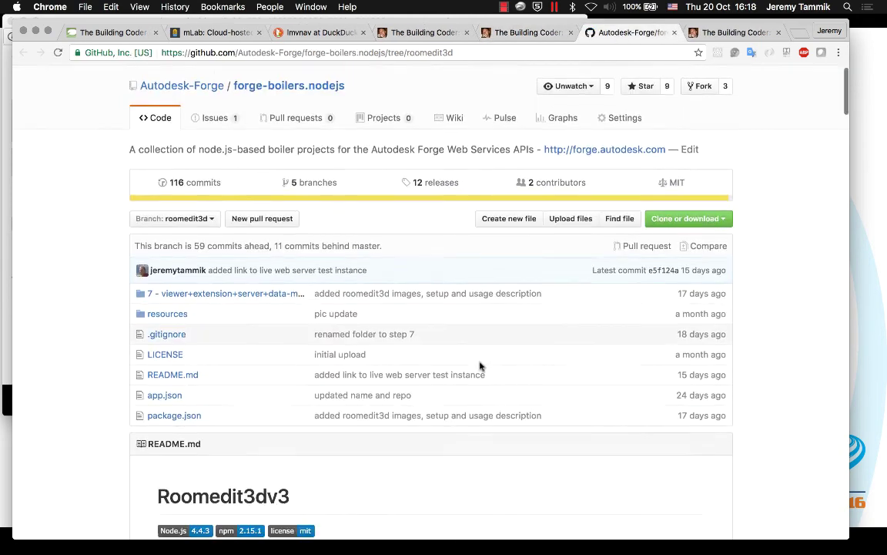
scroll(481, 367, up, 5)
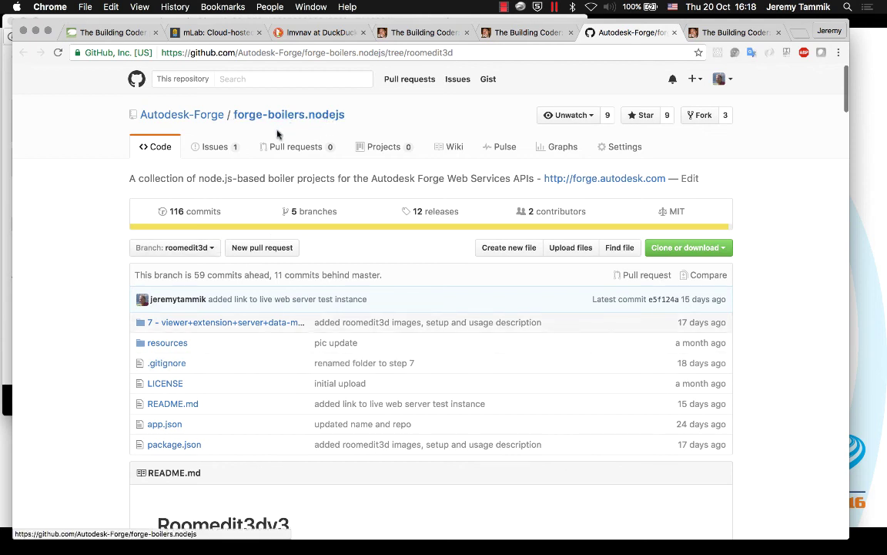
Step: Switch the forge-boilers.nodejs repository to the master branch and look over its numbered sample project folders
click(185, 253)
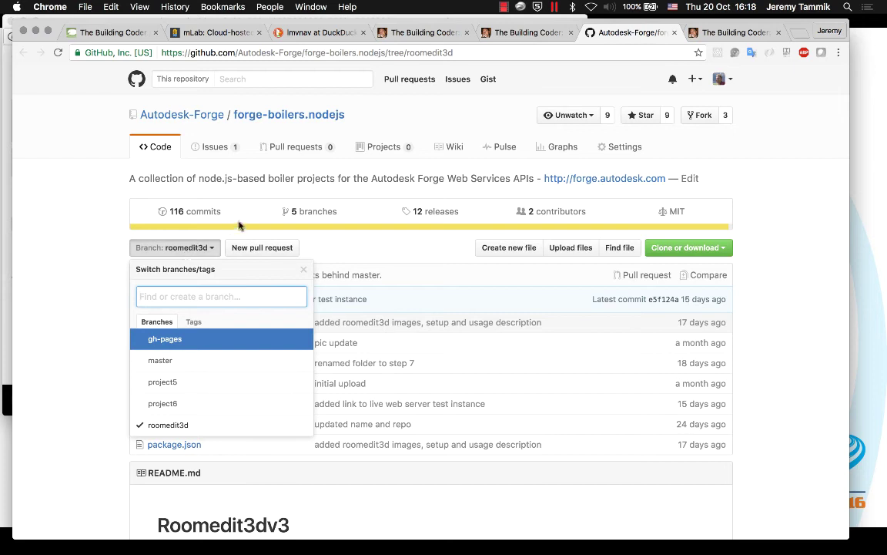
click(161, 362)
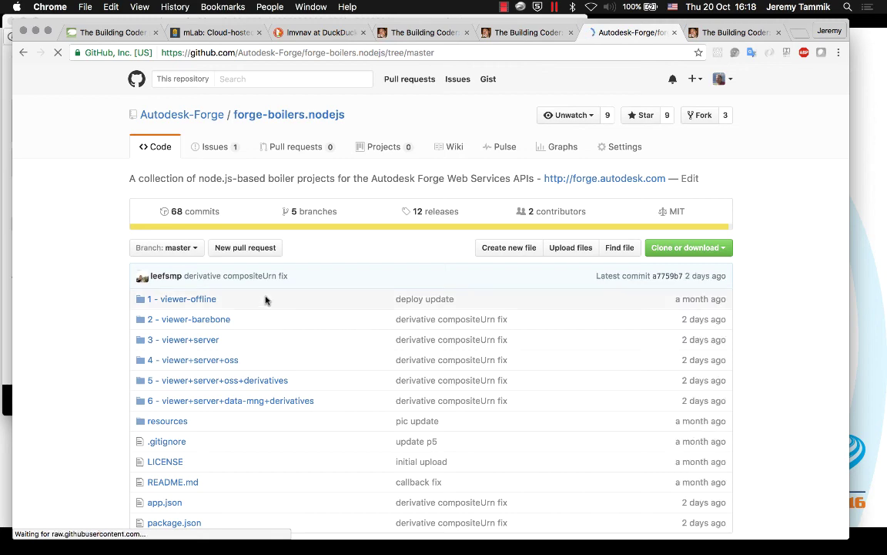
scroll(89, 324, down, 5)
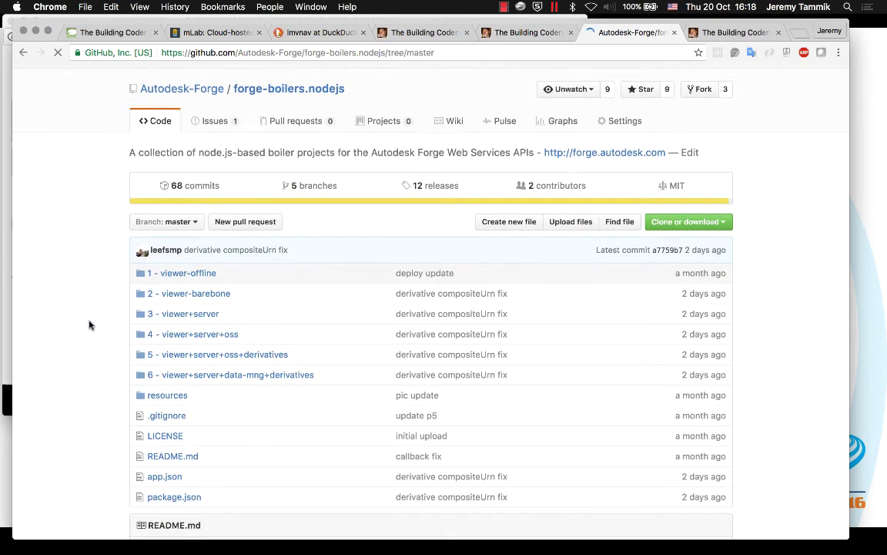
scroll(71, 425, down, 2)
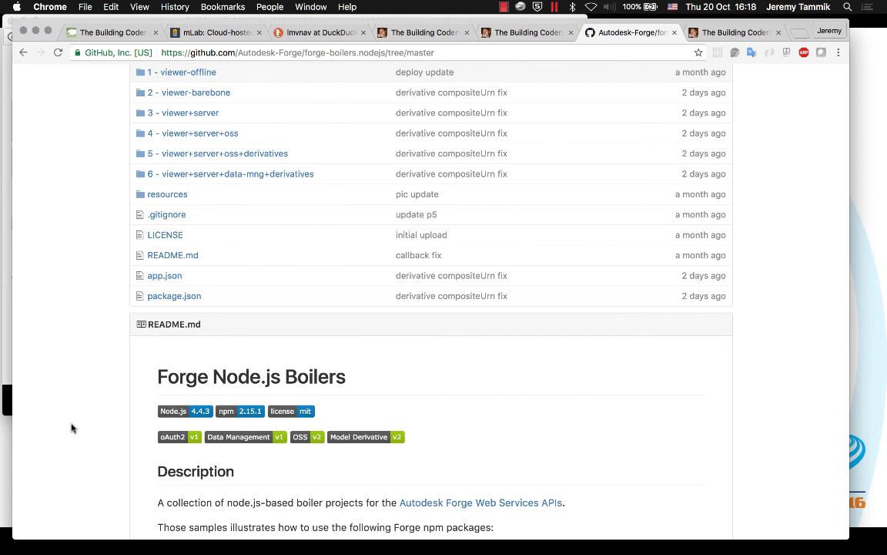
scroll(71, 426, up, 2)
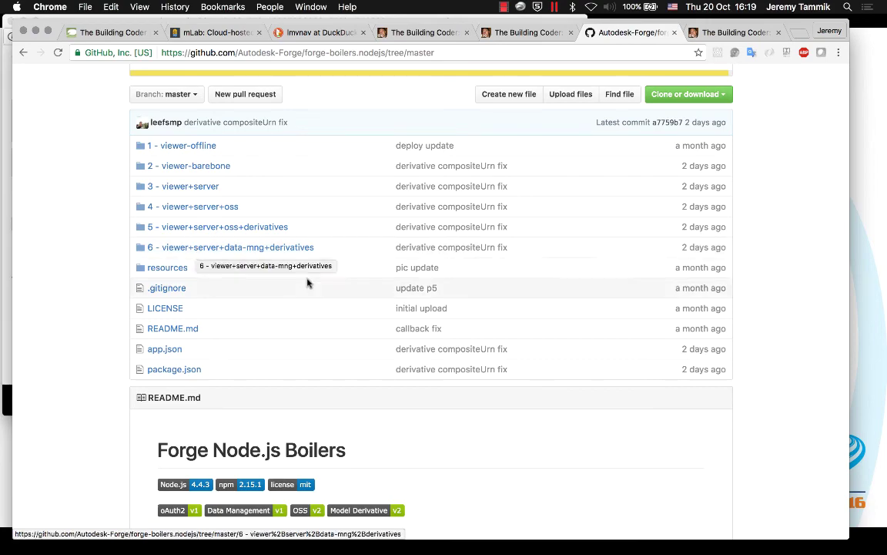
Step: Read through the master README's setup instructions for the boiler projects, from viewer-offline to the 3-legged OAuth setup
scroll(287, 328, down, 5)
scroll(288, 329, down, 11)
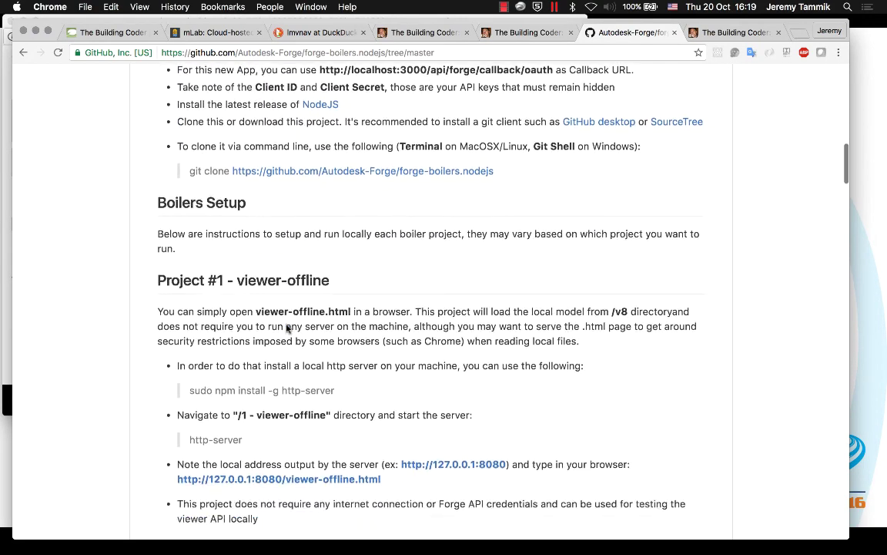
scroll(287, 329, down, 12)
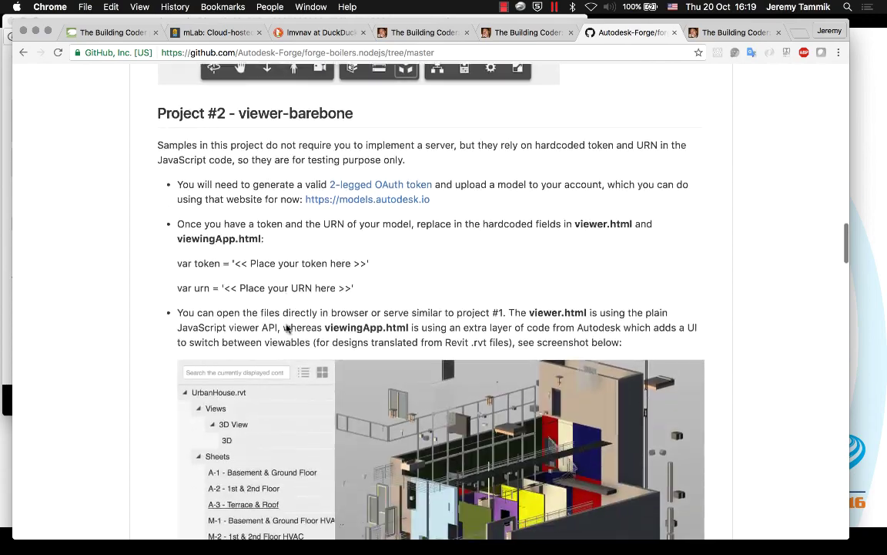
scroll(287, 329, down, 12)
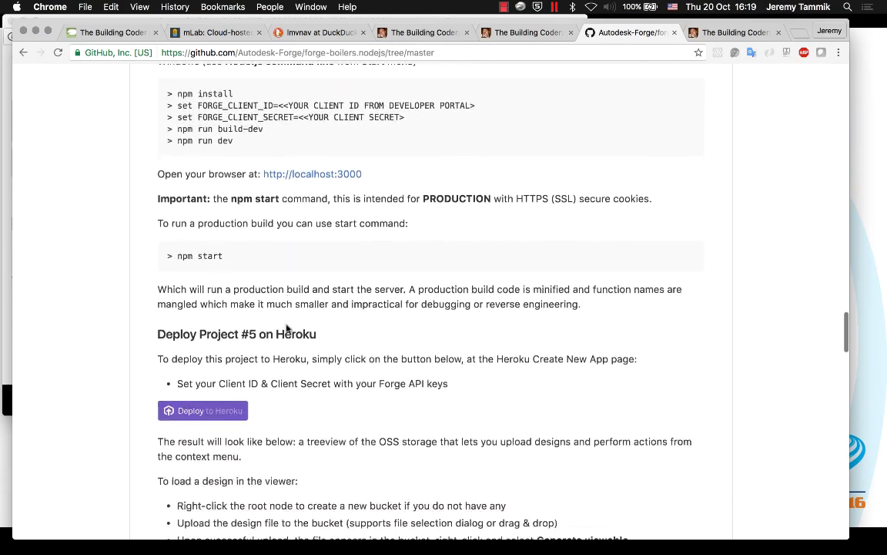
scroll(287, 329, down, 6)
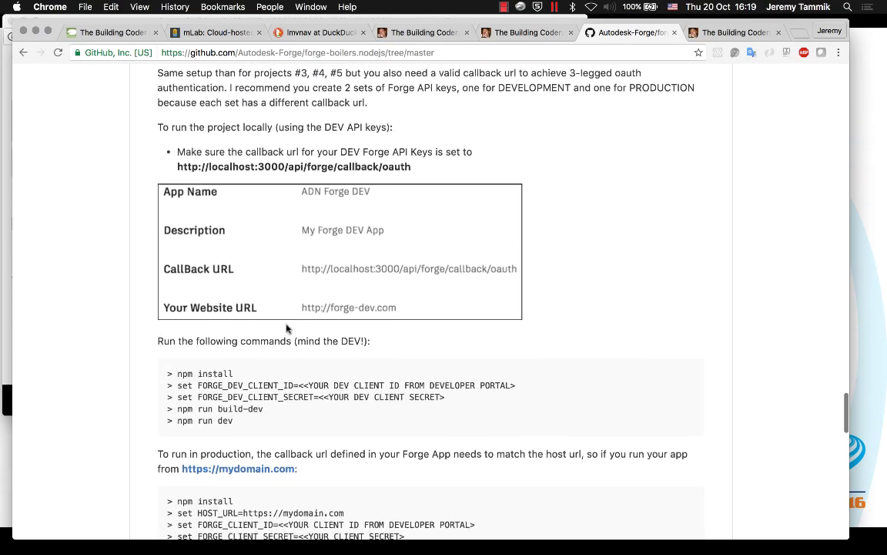
scroll(287, 324, up, 15)
scroll(286, 324, up, 20)
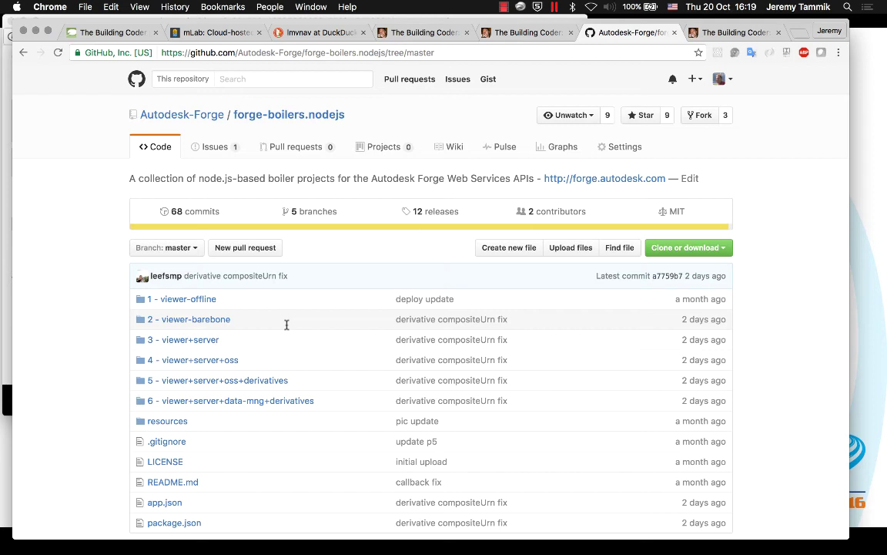
Step: Switch the repository to the roomedit3d branch and read its README through to the live web server instance link
click(183, 248)
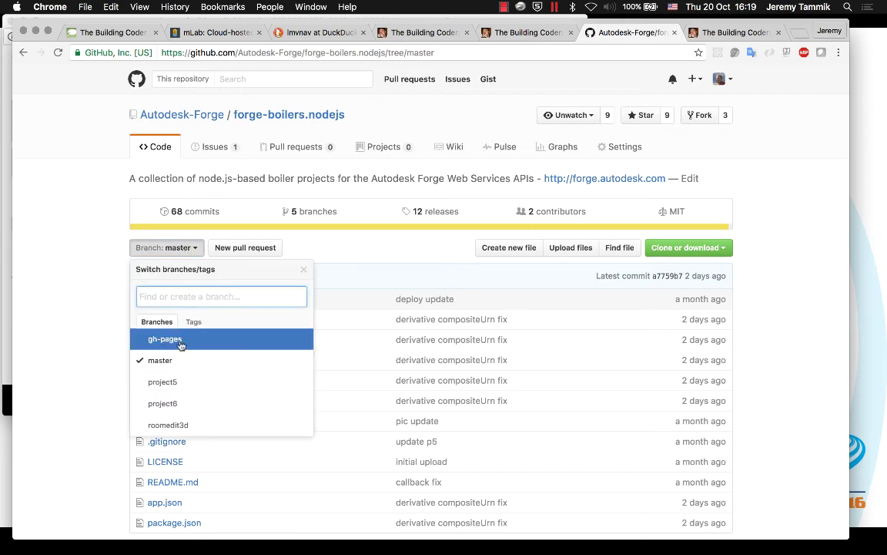
click(174, 426)
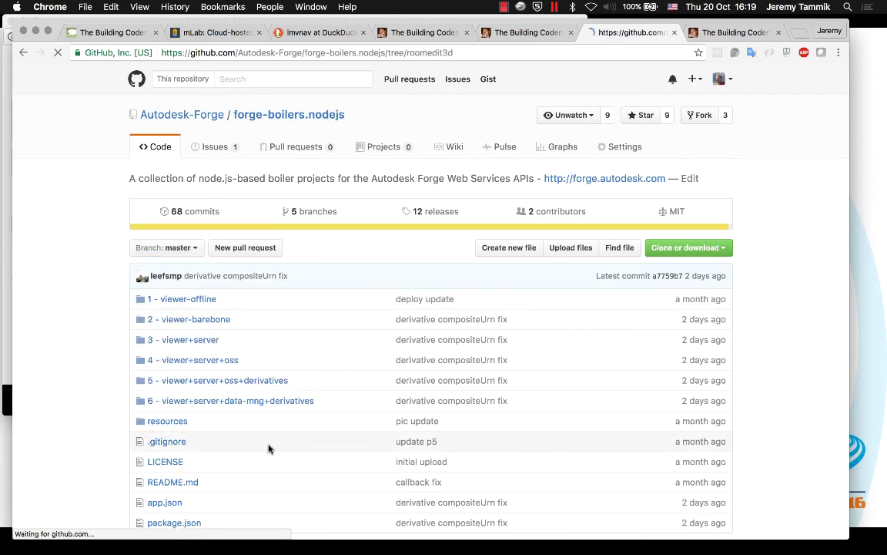
scroll(42, 368, down, 5)
scroll(43, 368, down, 15)
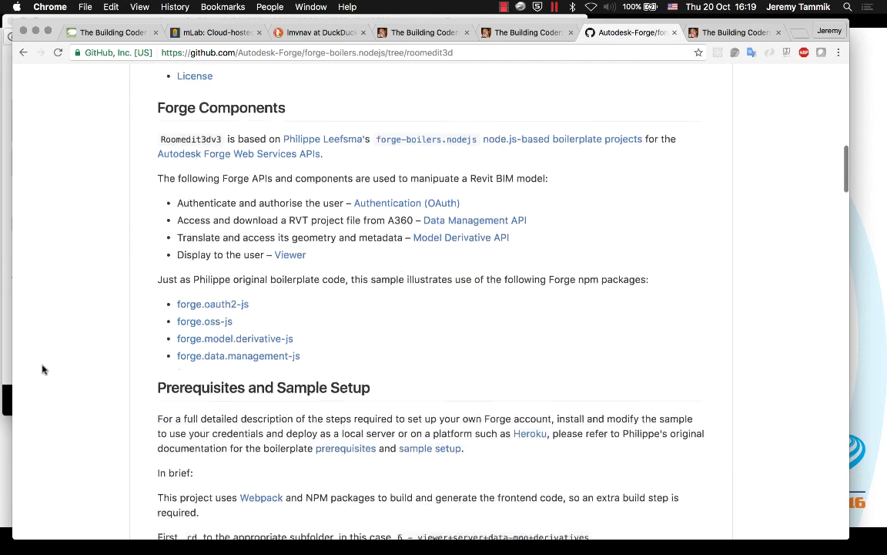
scroll(43, 368, down, 10)
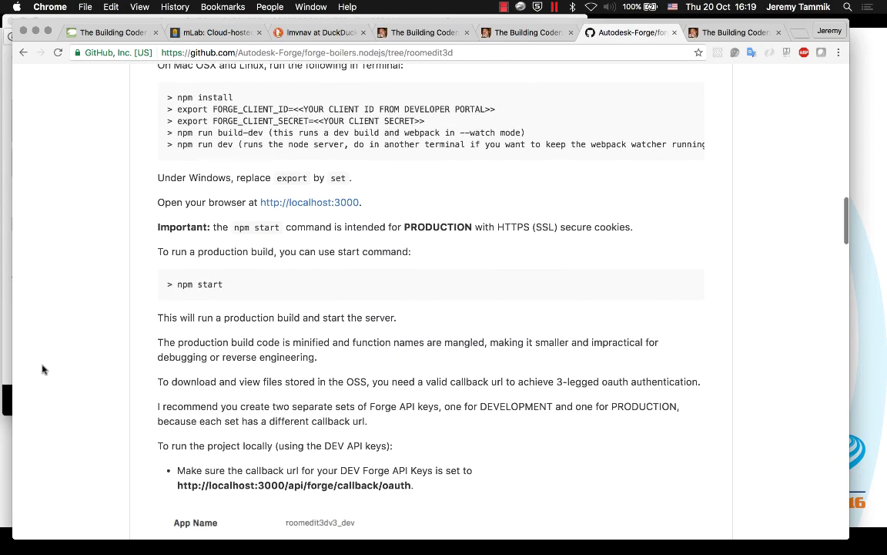
scroll(43, 368, down, 10)
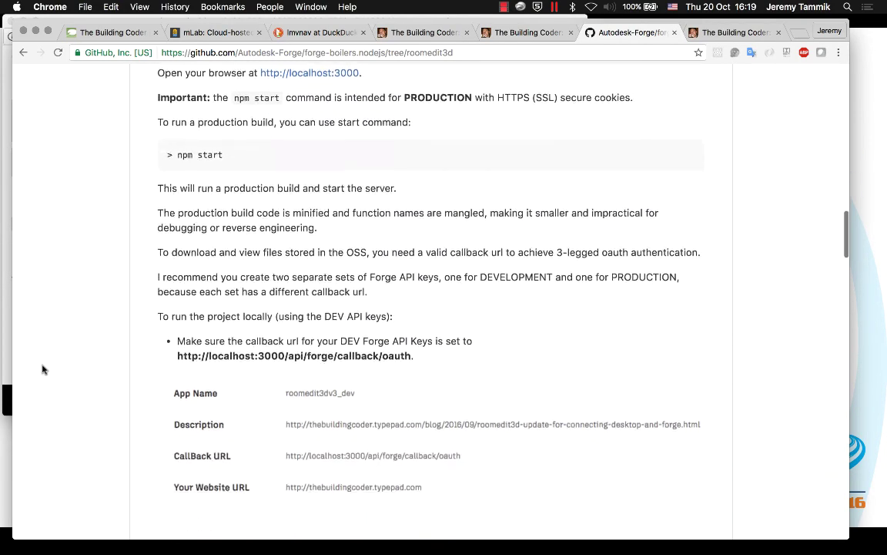
scroll(42, 369, down, 12)
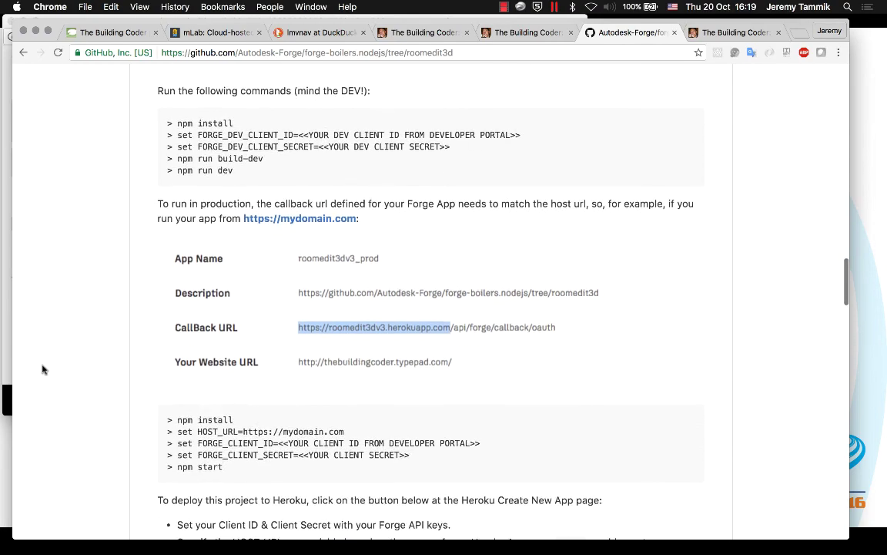
scroll(43, 368, down, 10)
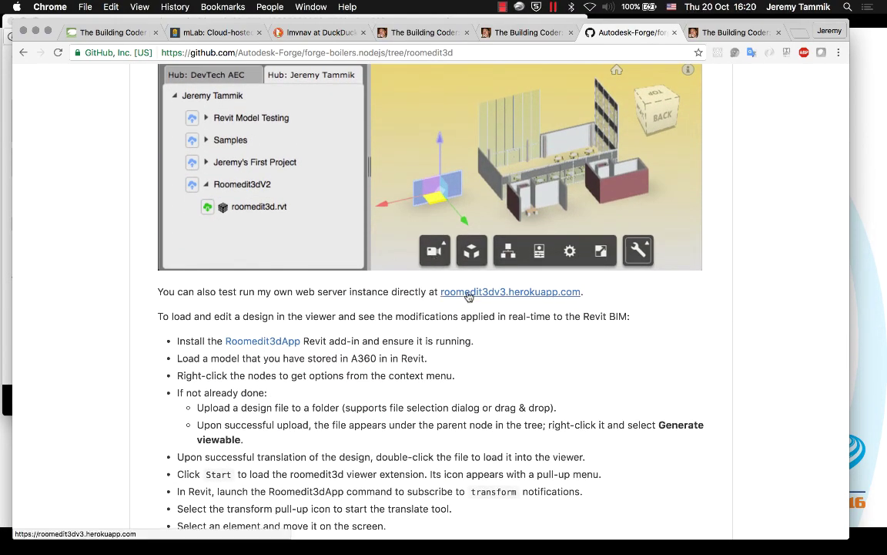
Step: Open roomedit3dv3.herokuapp.com from the README in a new tab and load the user data hubs
super+click(467, 294)
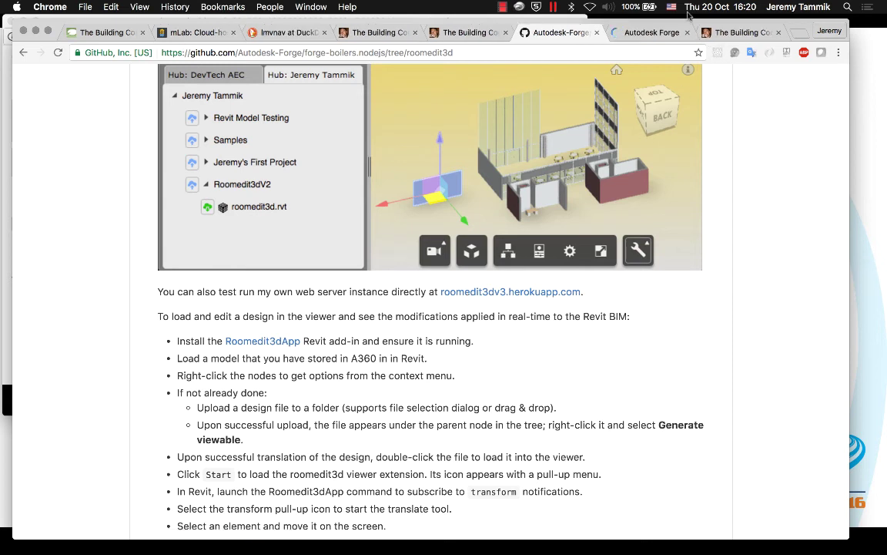
click(647, 32)
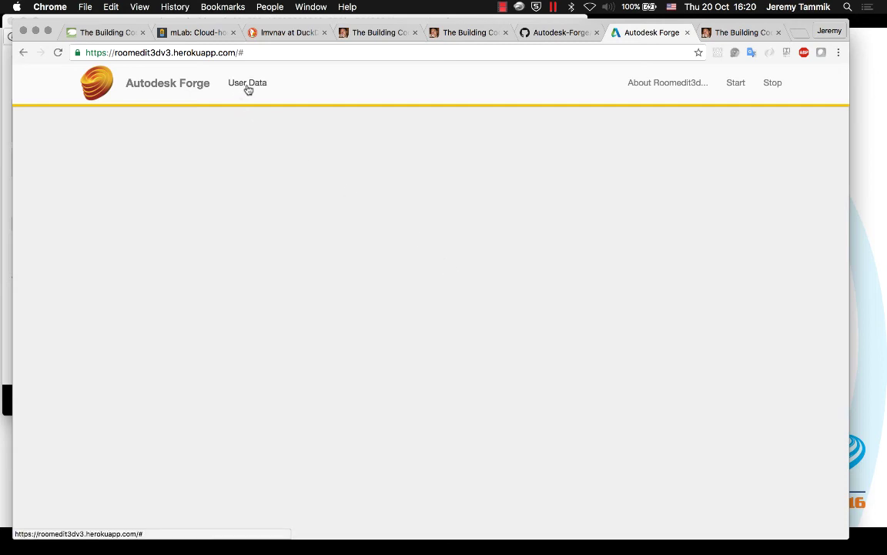
click(247, 84)
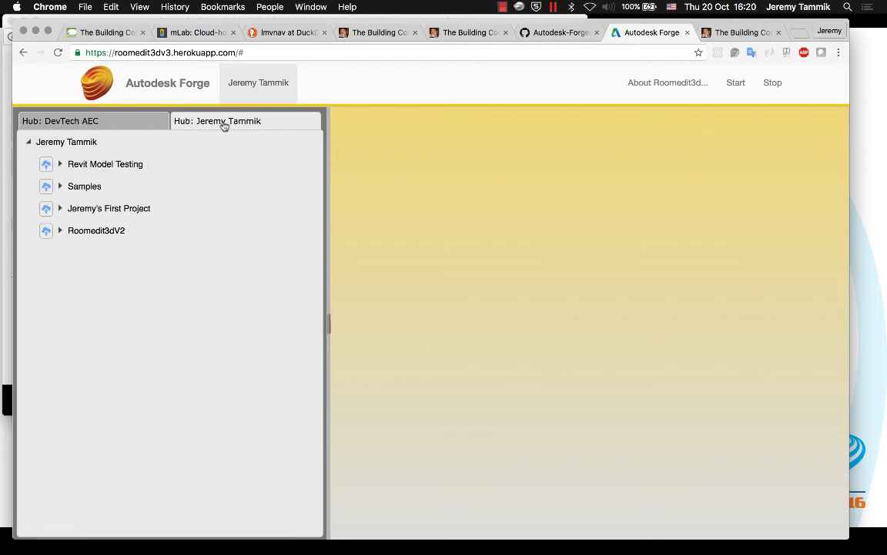
Step: Load roomedit3d.rvt from the Roomedit3dV2 project of the personal hub into the viewer
click(60, 231)
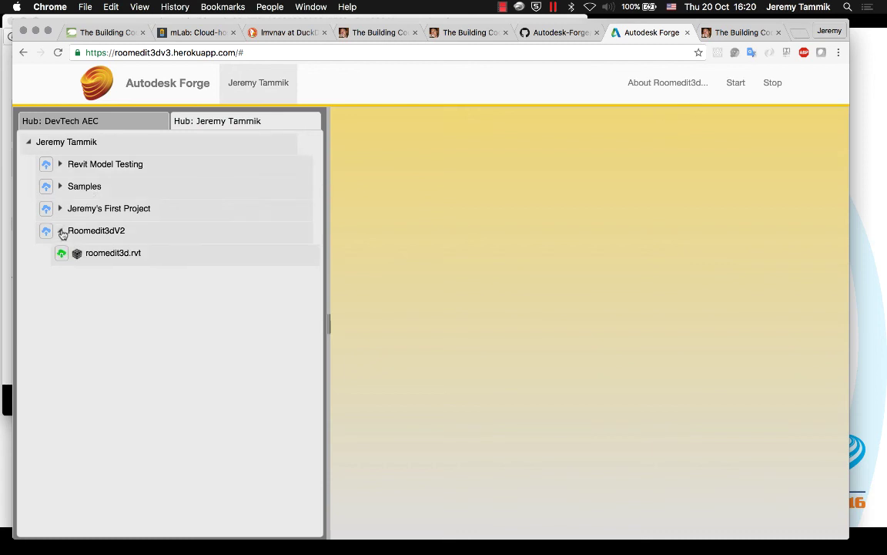
click(113, 255)
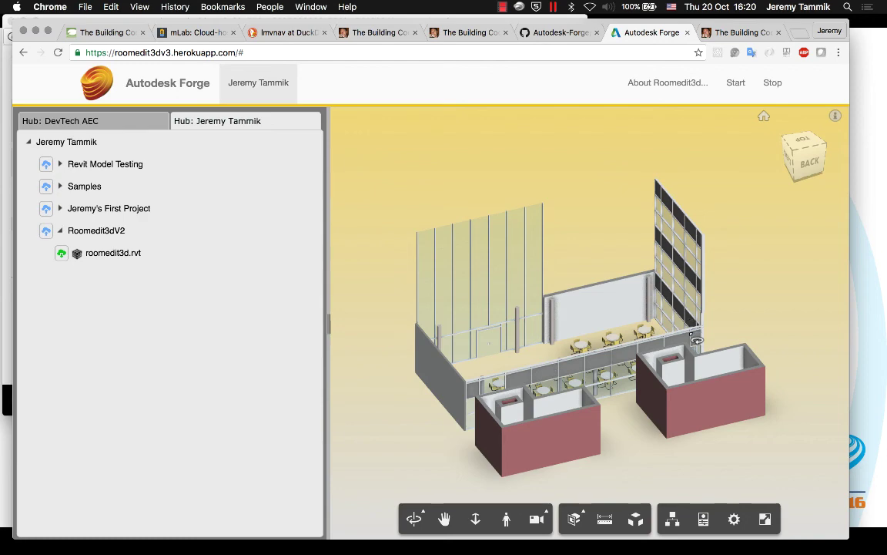
drag(654, 323, 759, 378)
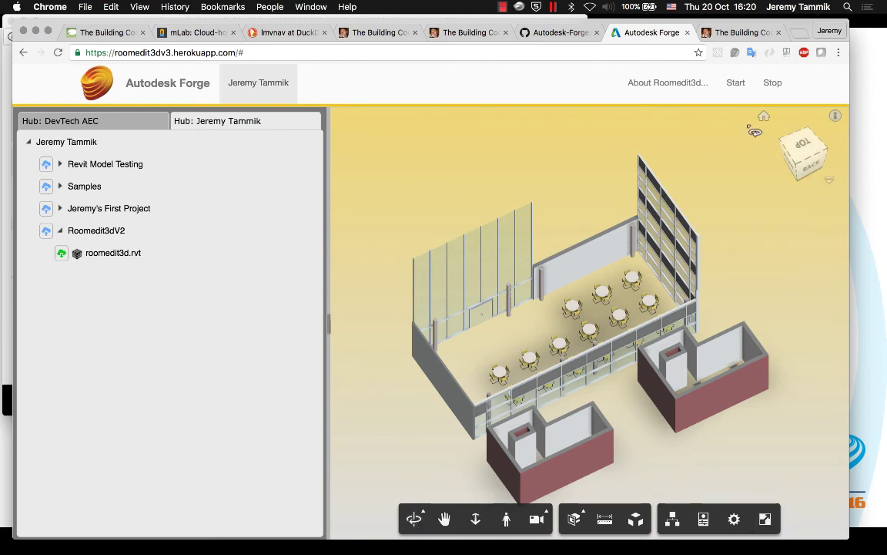
Step: Start the Roomedit3d viewer extension and open its tool
click(736, 82)
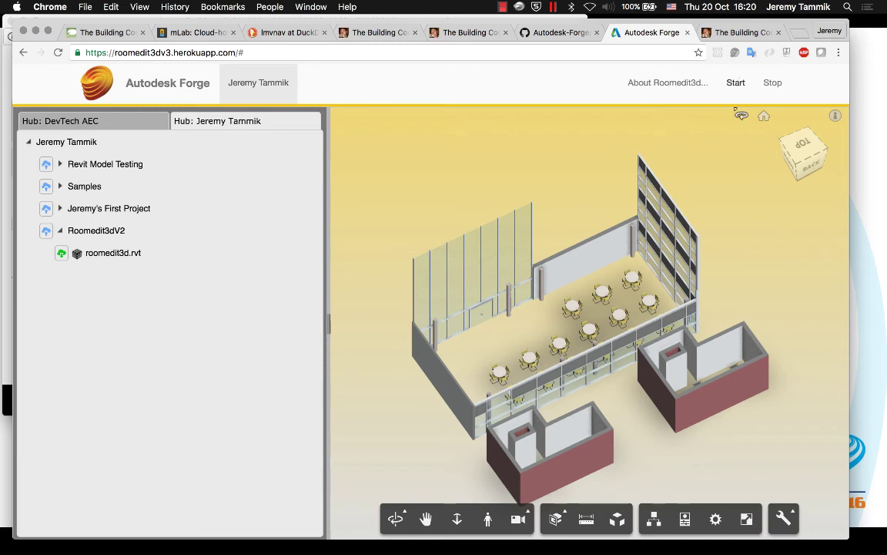
click(786, 518)
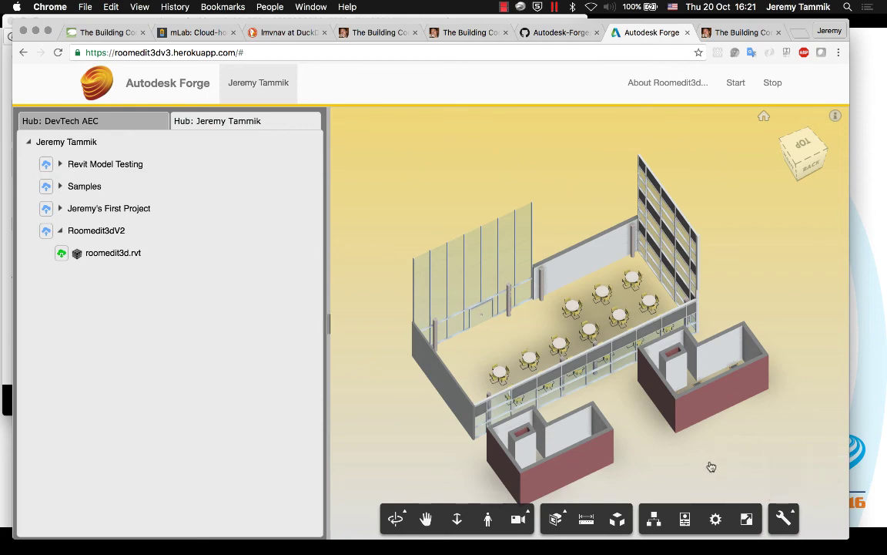
Step: Select the grey end wall in the viewer, look through its properties, then clear the selection and close the property list
mouse_move(452, 392)
mouse_down()
mouse_move(453, 374)
mouse_move(445, 420)
mouse_move(453, 370)
mouse_move(446, 383)
mouse_up()
click(446, 382)
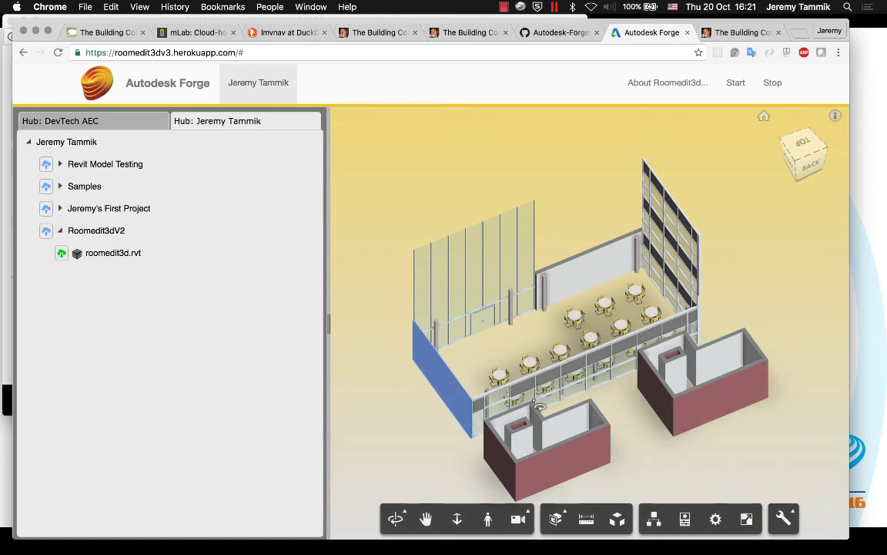
right_click(442, 379)
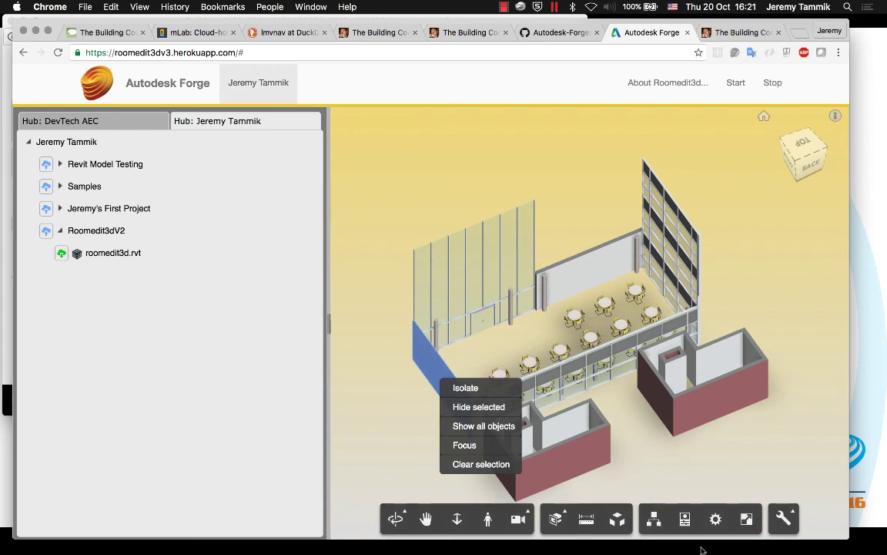
click(685, 518)
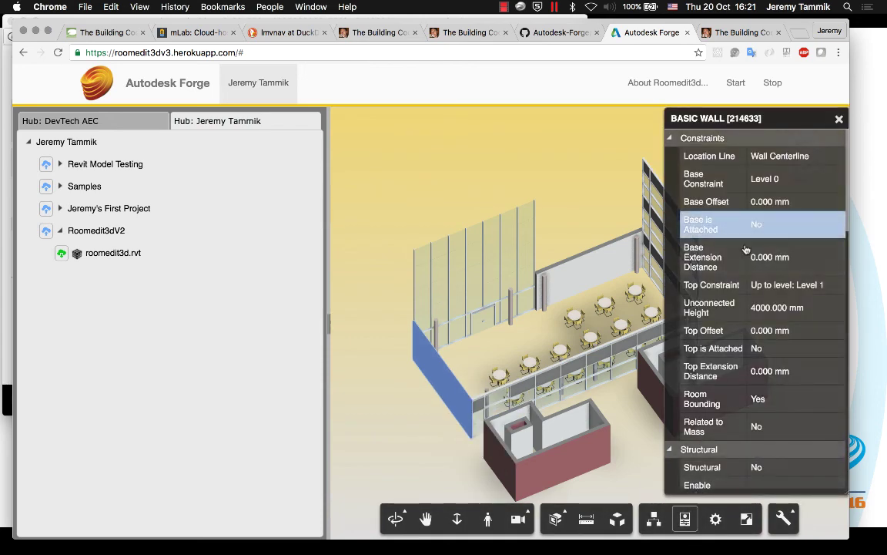
scroll(751, 247, down, 10)
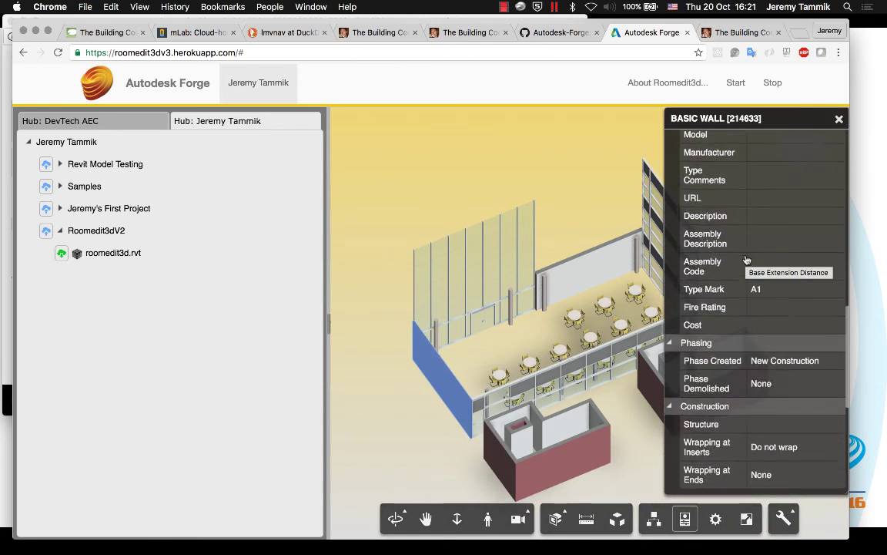
scroll(746, 260, up, 10)
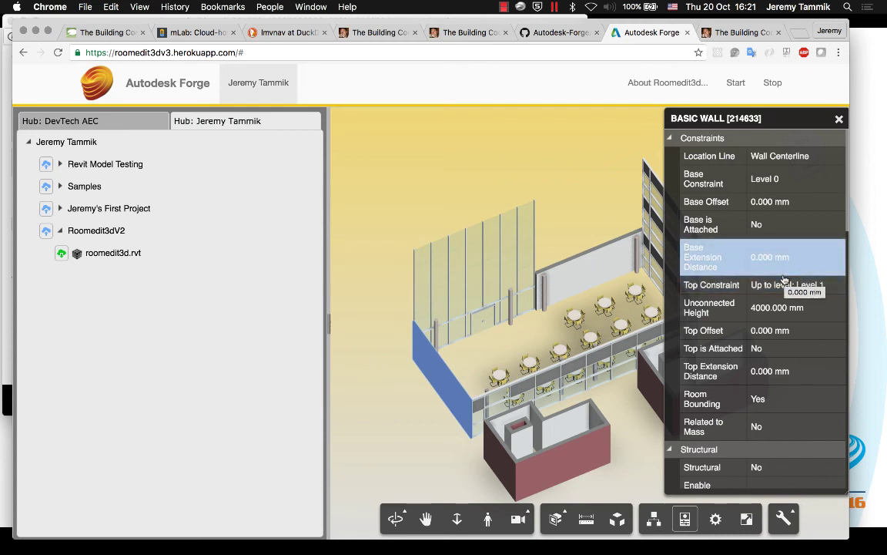
click(368, 359)
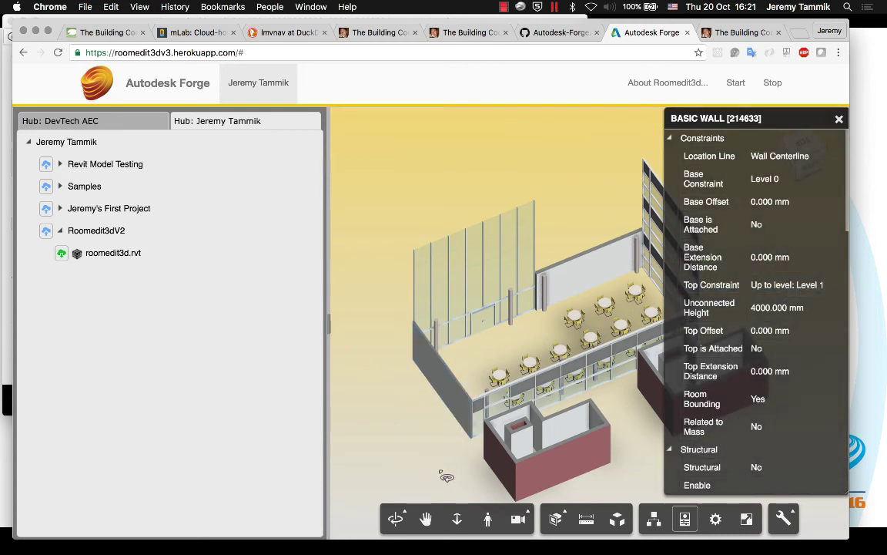
click(838, 121)
Step: Activate the viewer extension's move tool and pick the grey end wall to show its translation handles
click(783, 518)
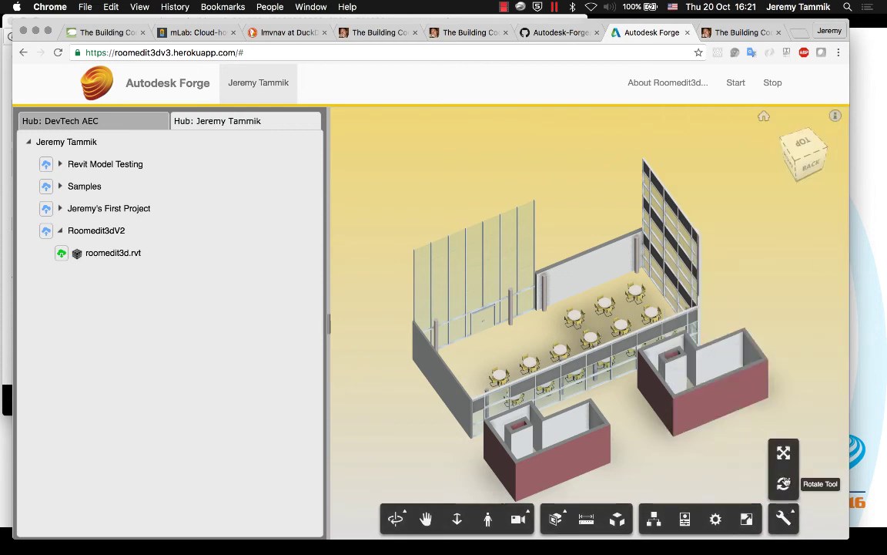
click(784, 452)
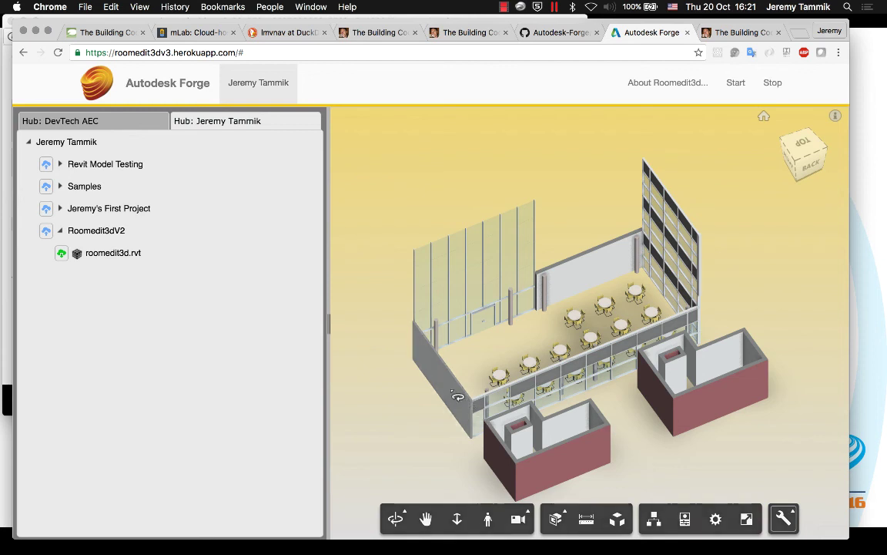
click(458, 397)
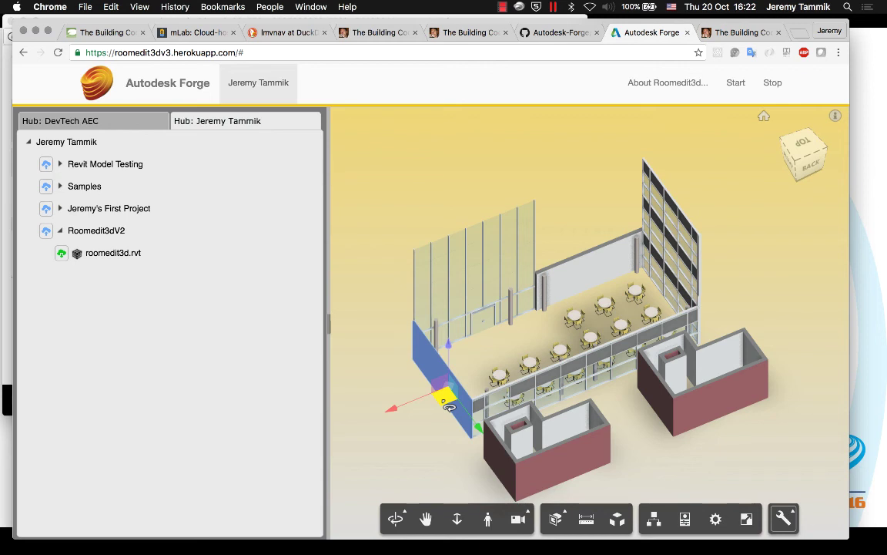
Step: Switch to Visual Studio, start debugging Roomedit3dApp and set the unsigned add-ins to always load as Revit 2017 launches
key(super+Tab)
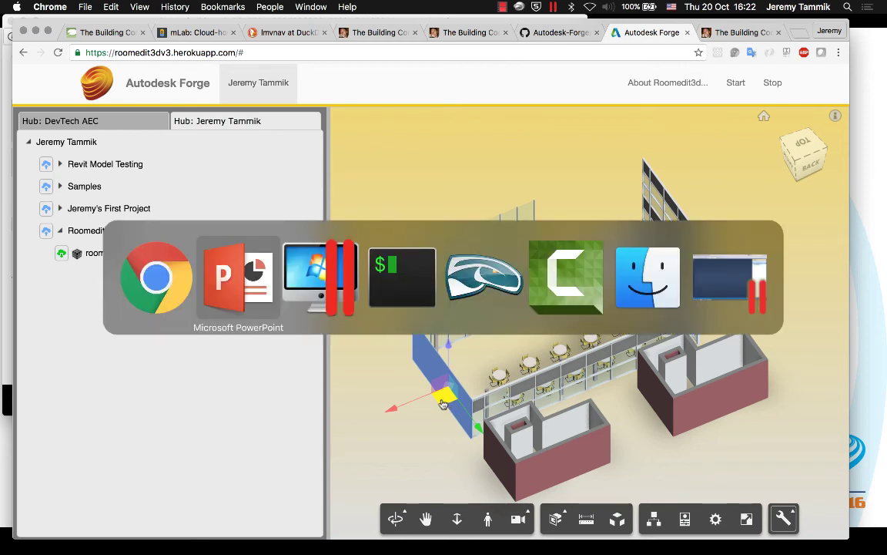
key(super+shift+Tab)
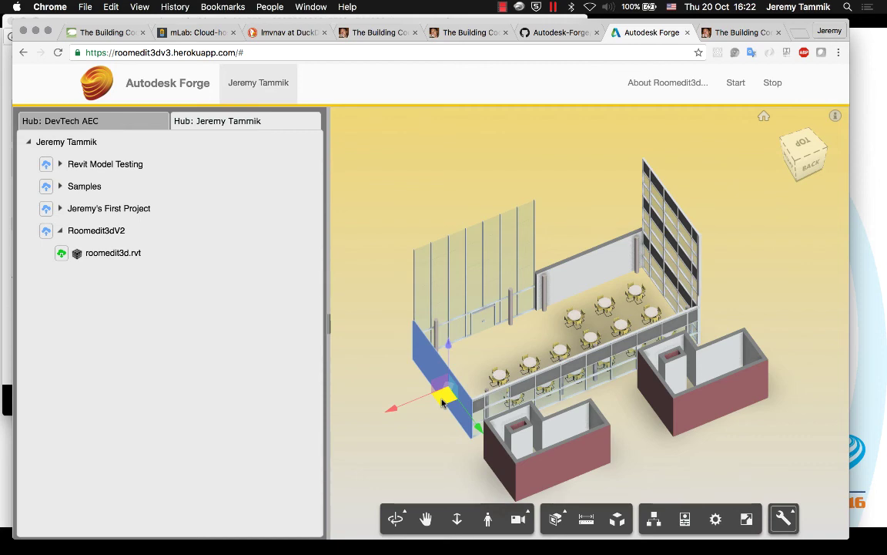
key(super+Tab)
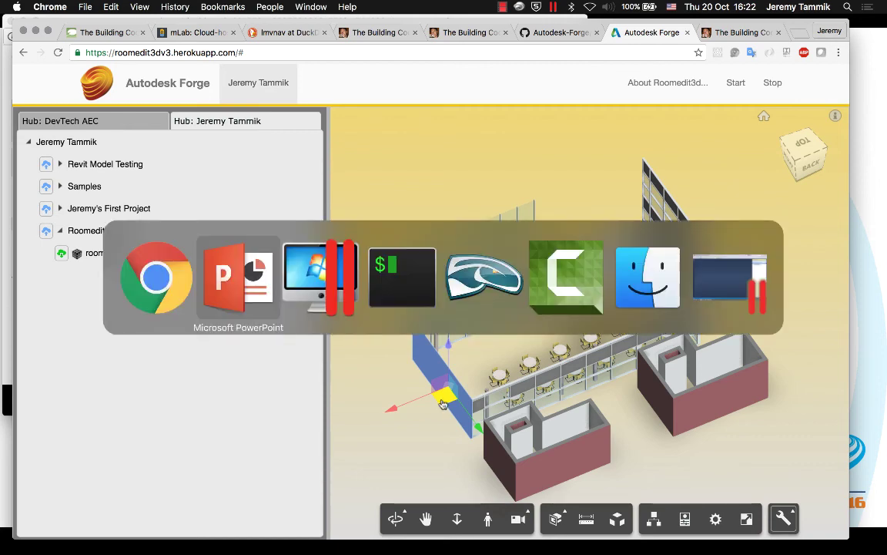
key(super+Tab)
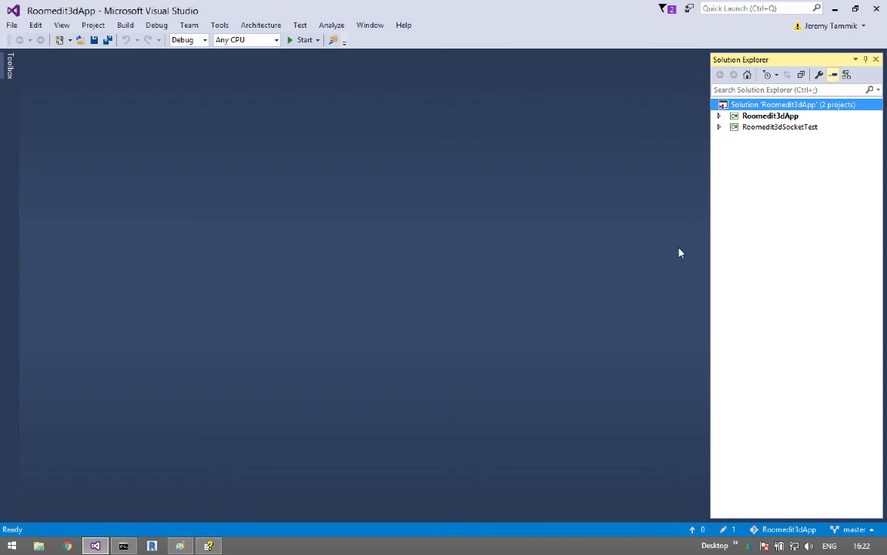
click(718, 115)
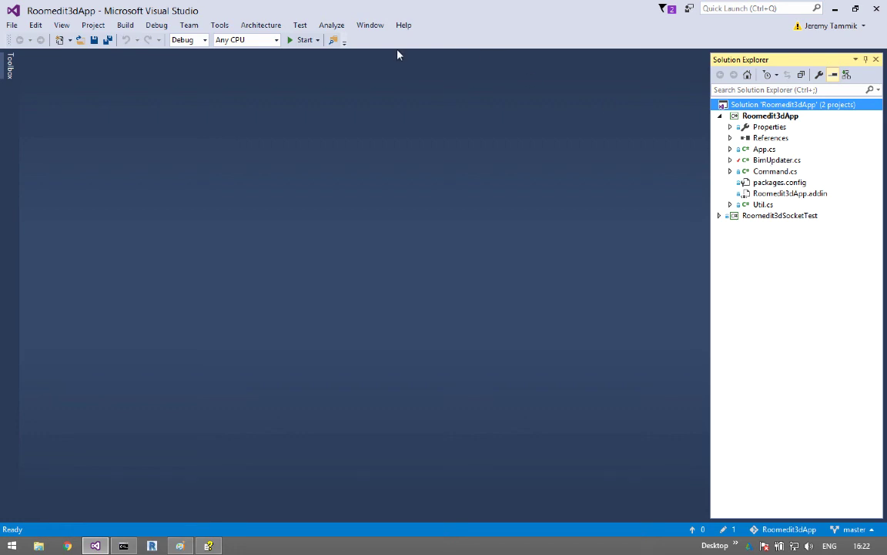
click(305, 39)
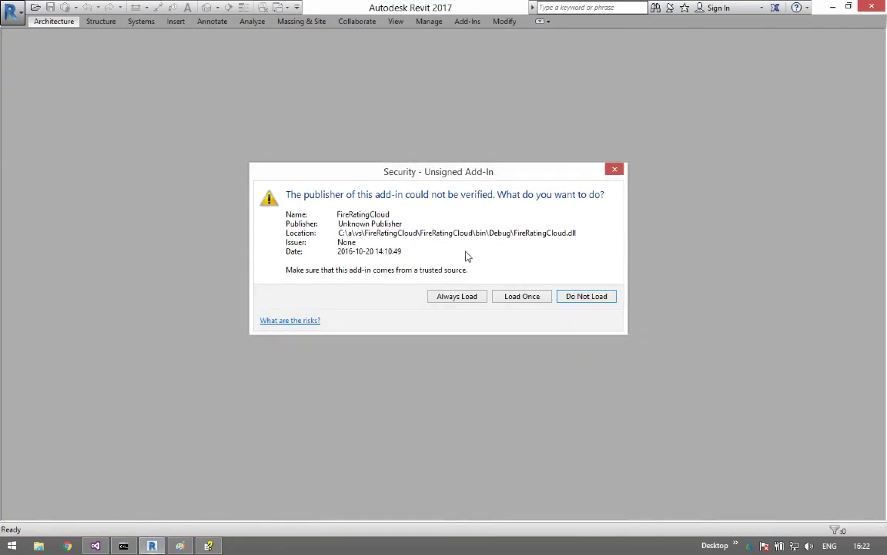
click(465, 298)
click(463, 297)
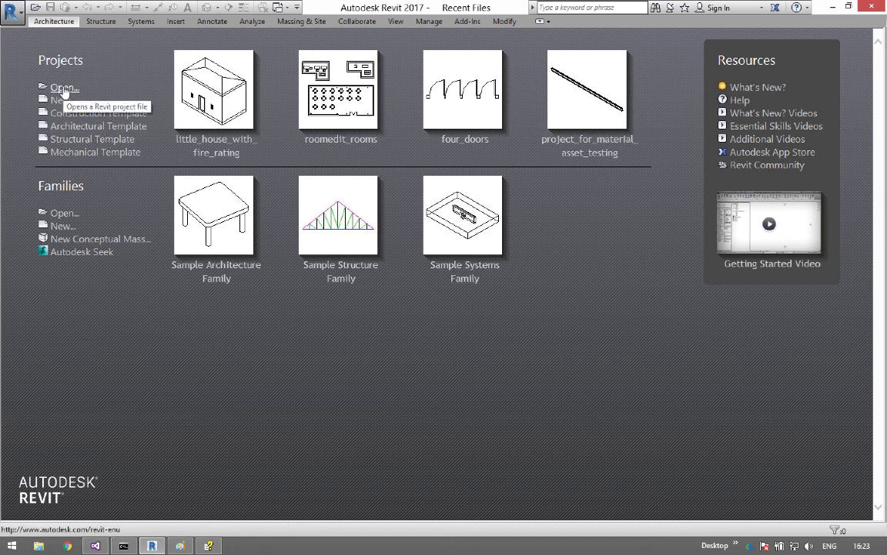
Step: Switch to the iTerm terminal, change to the /a/rvt directory and list its files with lsl
key(super+Tab)
key(super+Tab)
key(super+Tab)
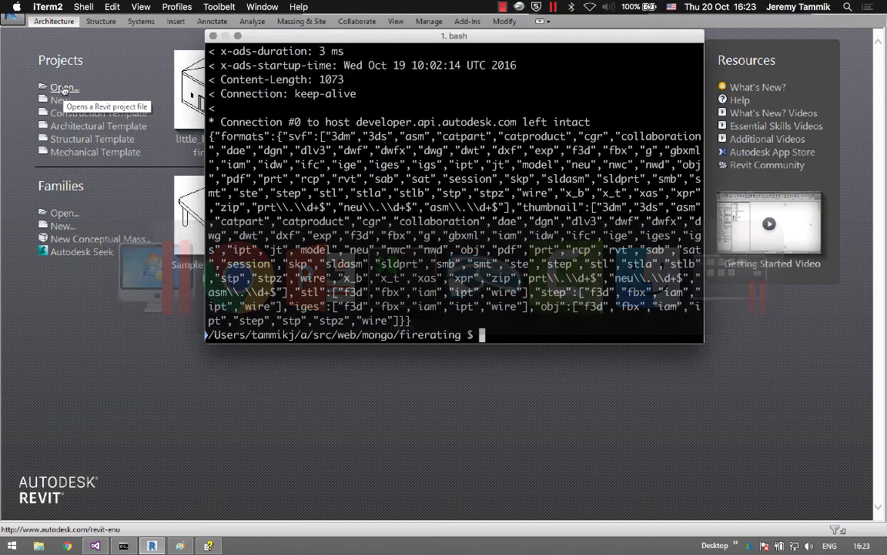
text(cd /a/)
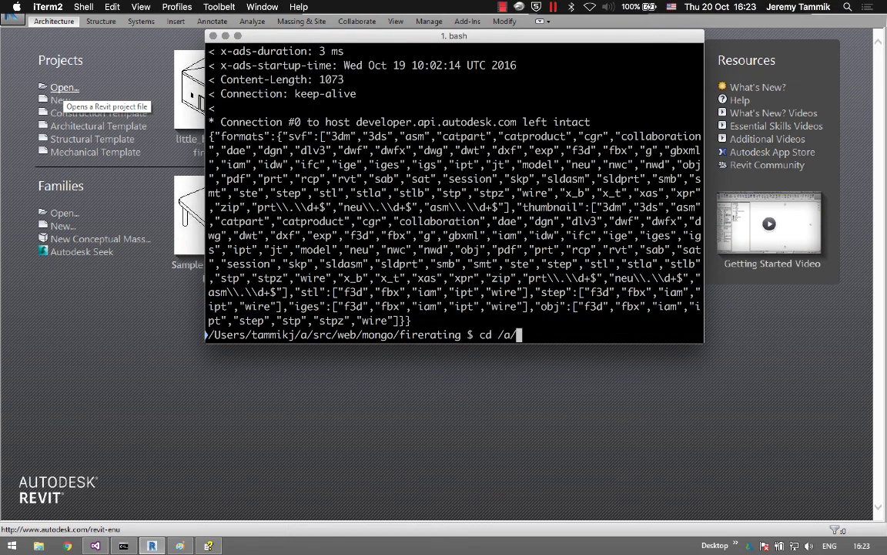
text(rvt)
key(Return)
text(lsl)
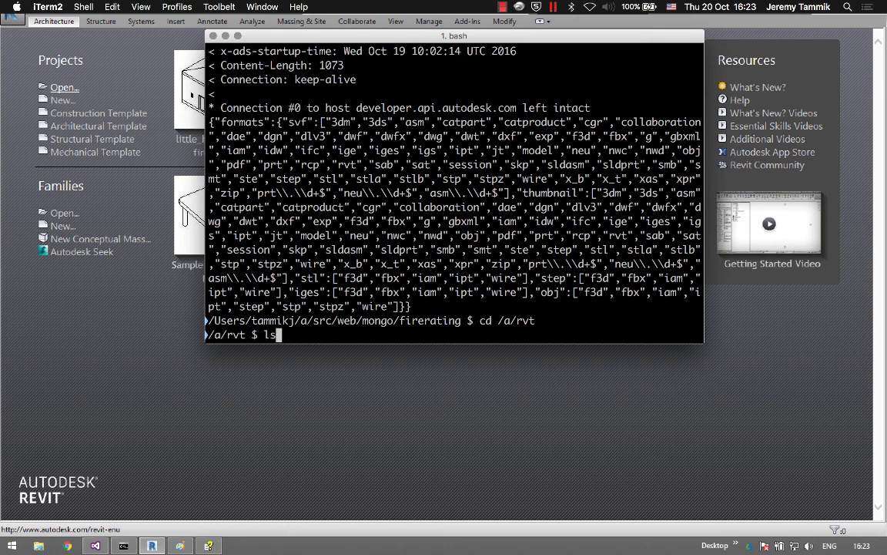
key(Return)
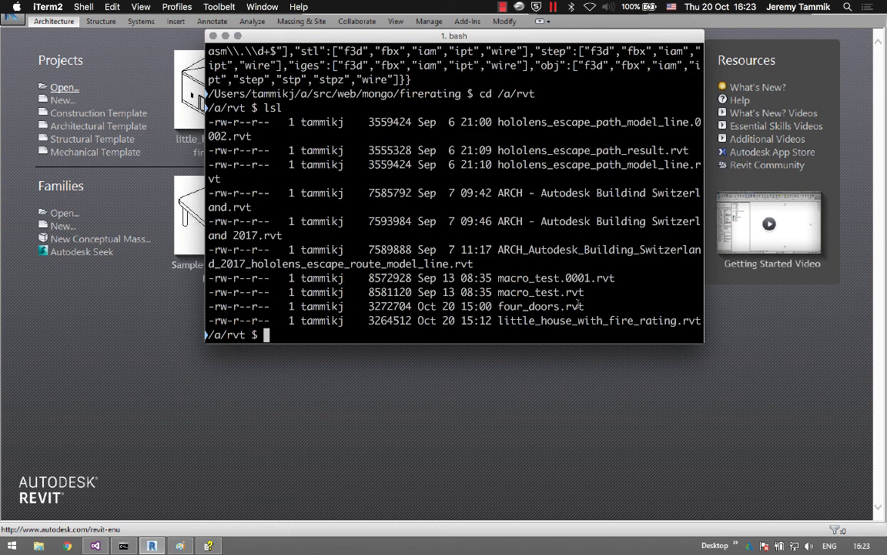
Step: List only the files matching room* in /a/rvt in the terminal
key(super+Tab)
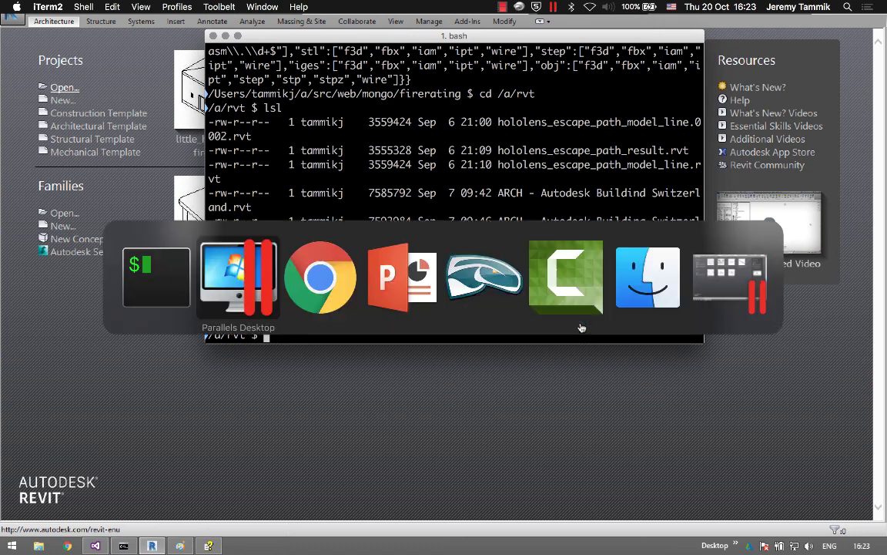
key(super+shift+Tab)
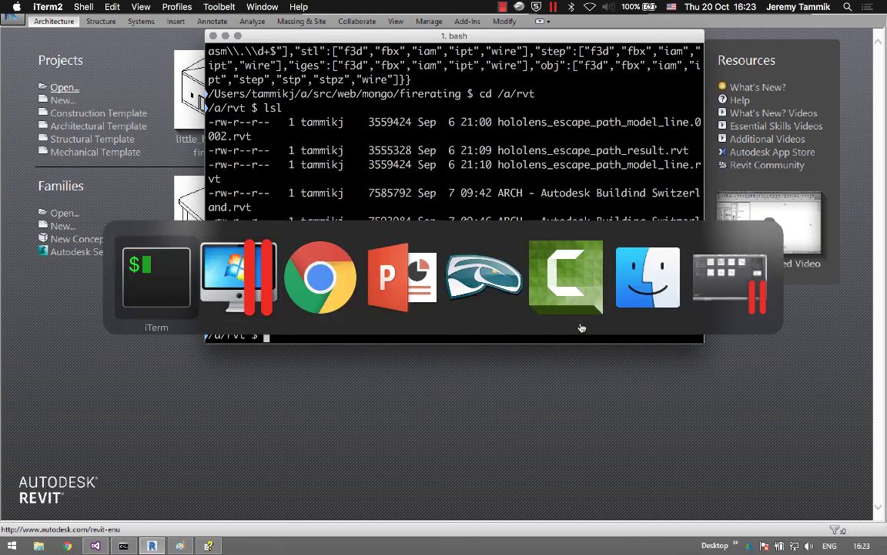
key(super+Tab)
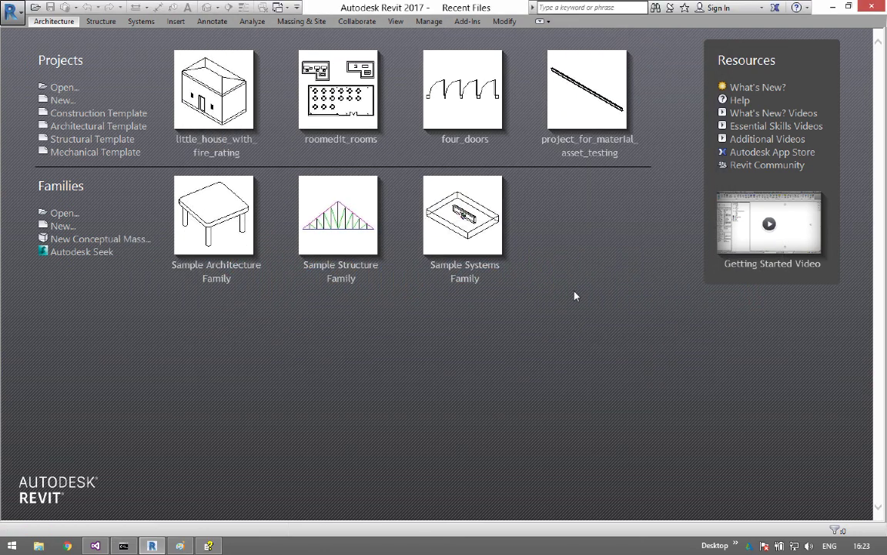
key(super+Tab)
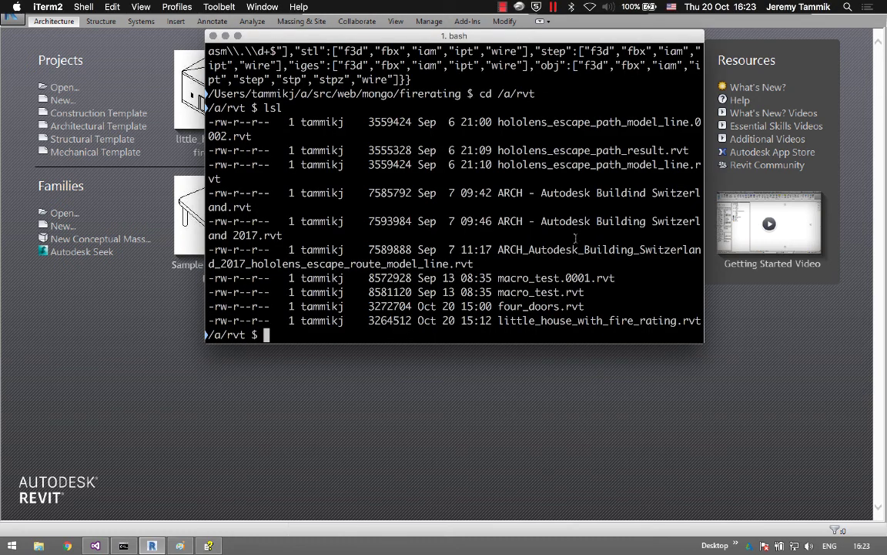
text(ls room*)
key(Return)
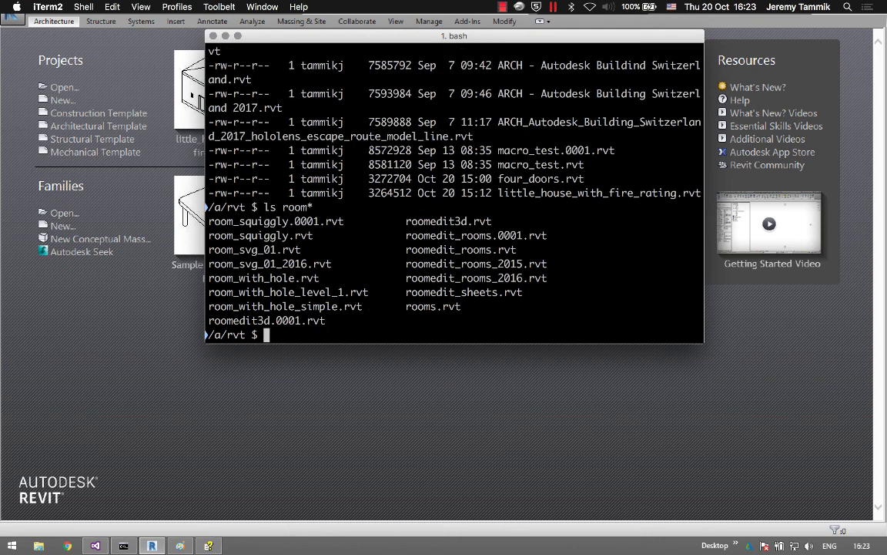
Step: Copy the file name roomedit3d.rvt from the listing and run f1 -w roomedit3d.rvt to get its Windows path
double_click(448, 221)
key(super+c)
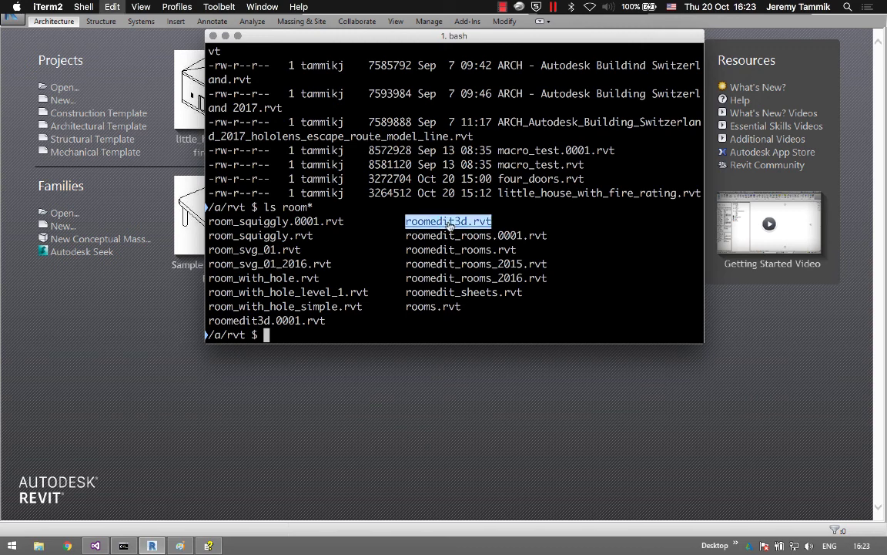
text(f1 -w)
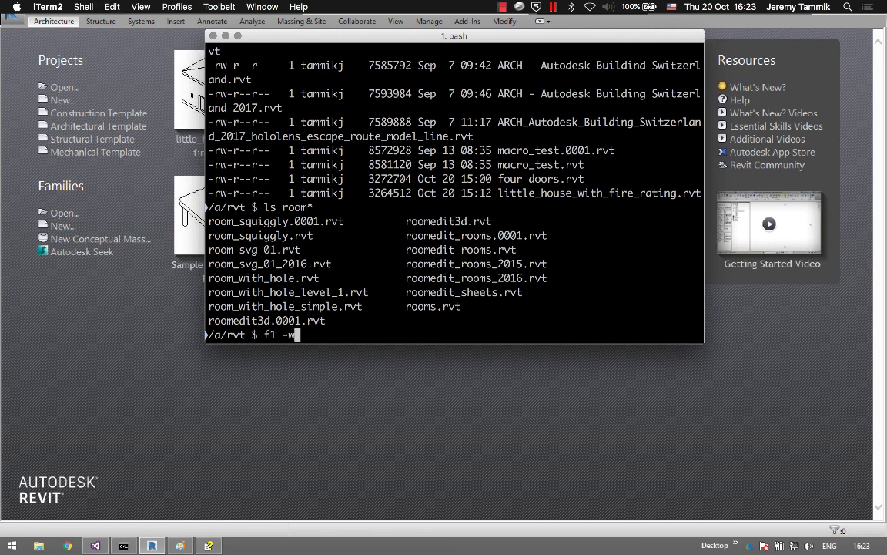
key(super+v)
key(Return)
Step: Return to Revit and open the project file Z:\a\rvt\roomedit3d.rvt
click(397, 410)
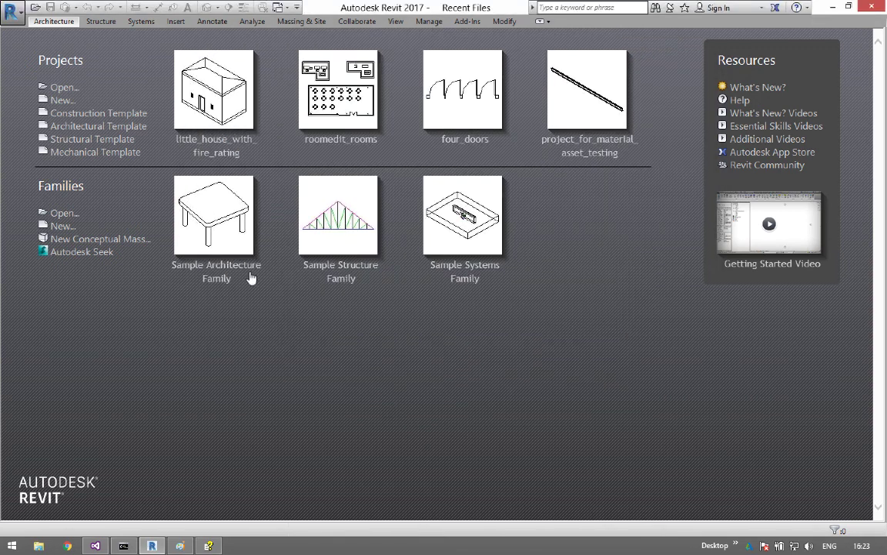
click(58, 90)
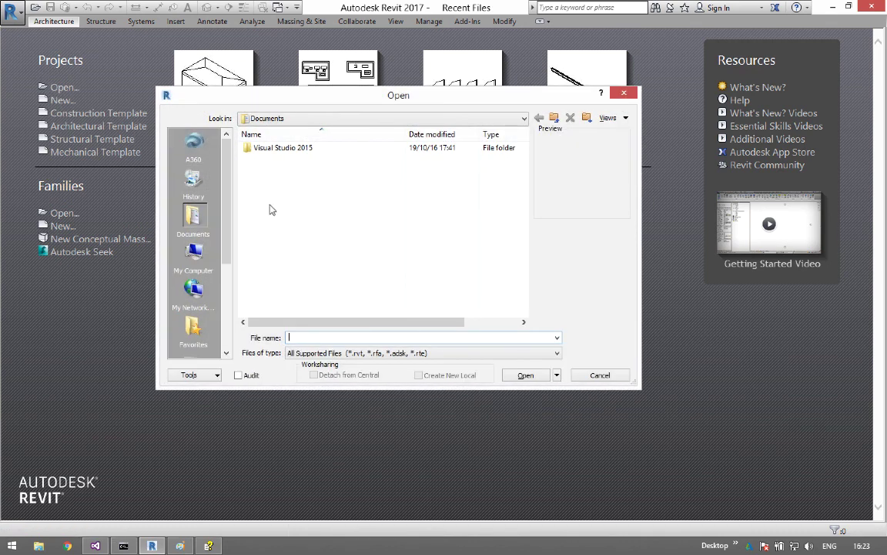
text(Z:\a\rvt\roomedit3d.rvt)
key(Return)
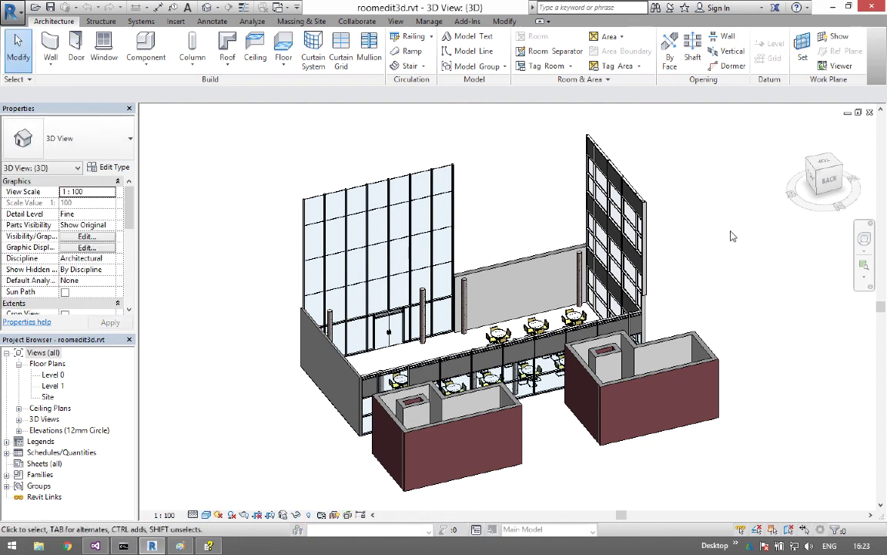
Step: Run the external command Roomedit3dApp to subscribe to viewer updates, then take the Windows 8.1 virtual machine out of full screen
scroll(415, 22, down, 10)
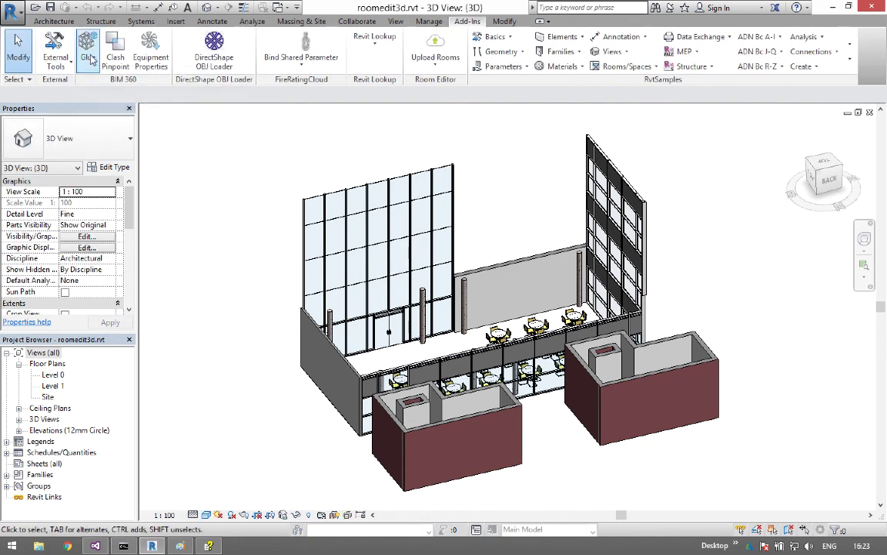
click(55, 57)
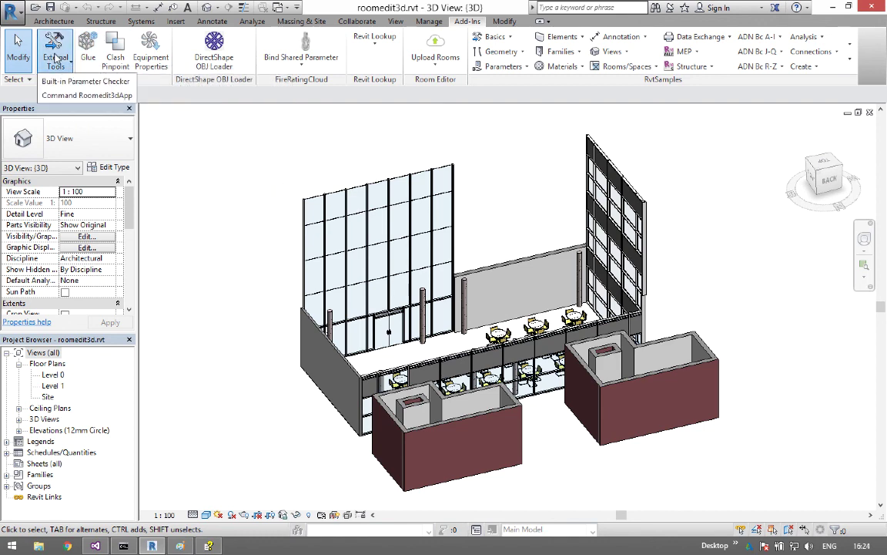
click(68, 96)
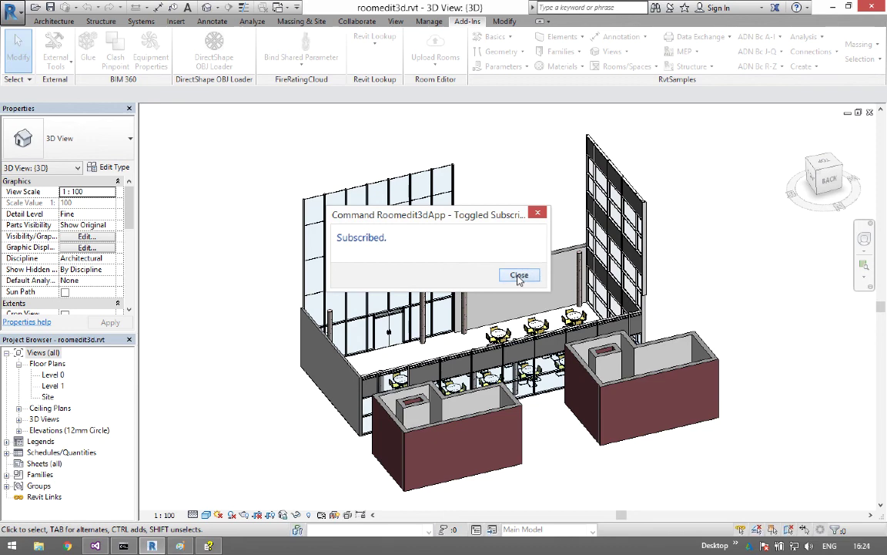
click(519, 275)
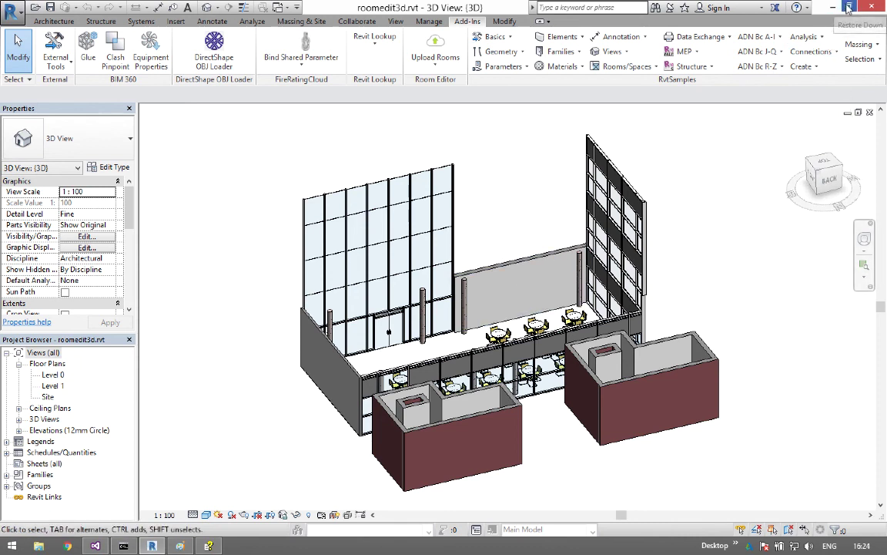
key(ctrl+super+f)
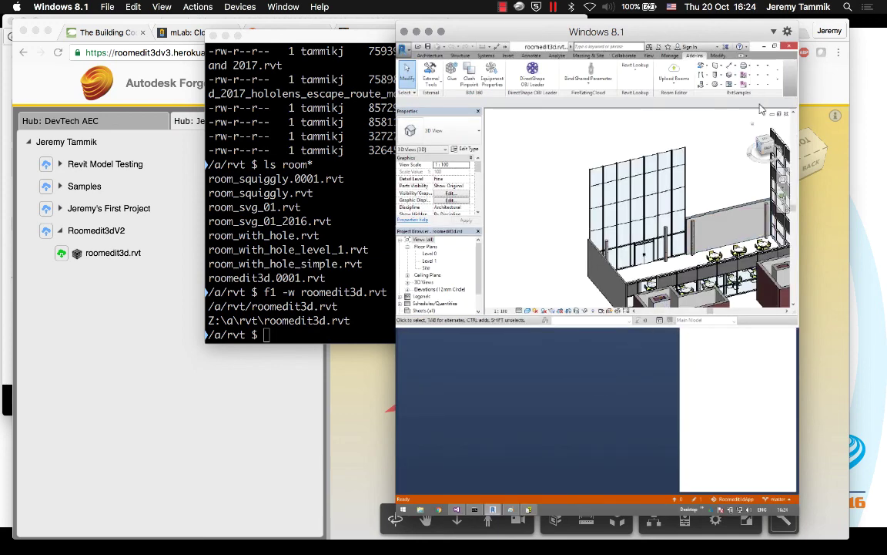
Step: Shrink the Windows 8.1 virtual machine window, maximise Revit inside it and move the window off the Forge viewer
click(775, 47)
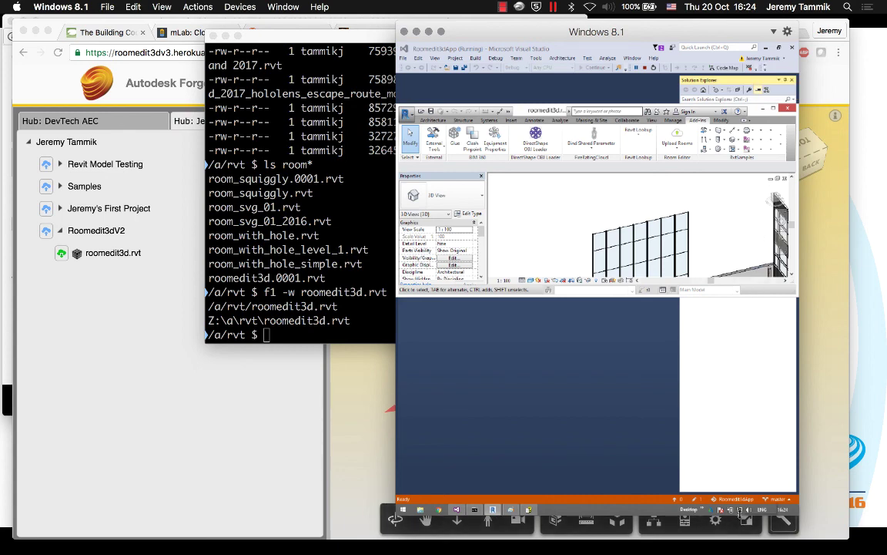
drag(739, 522, 736, 328)
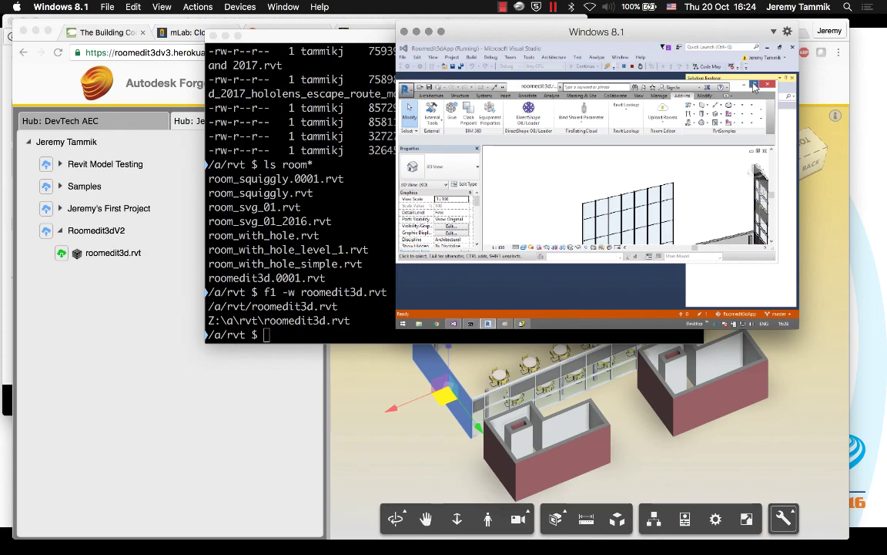
click(753, 84)
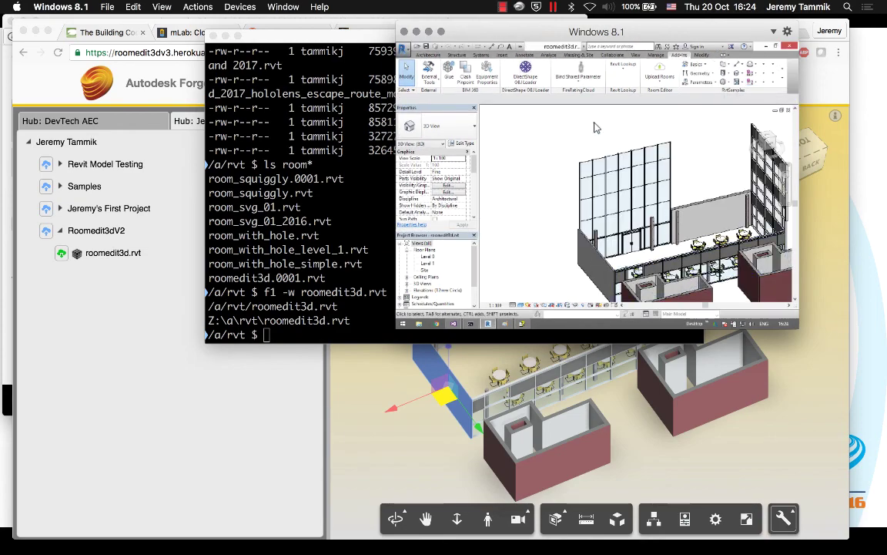
drag(636, 34, 757, 278)
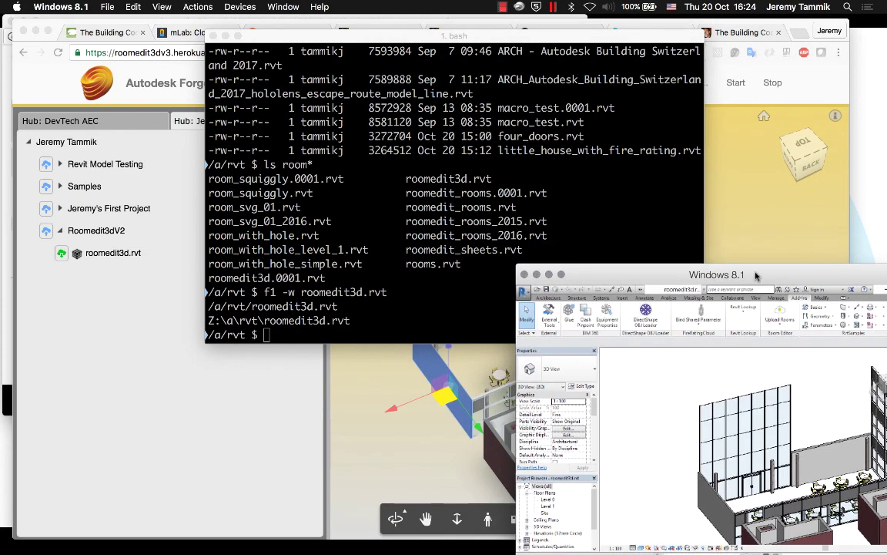
Step: Switch to Chrome, narrow the browser window and the viewer's project tree, and place the browser beside the Revit window
click(235, 397)
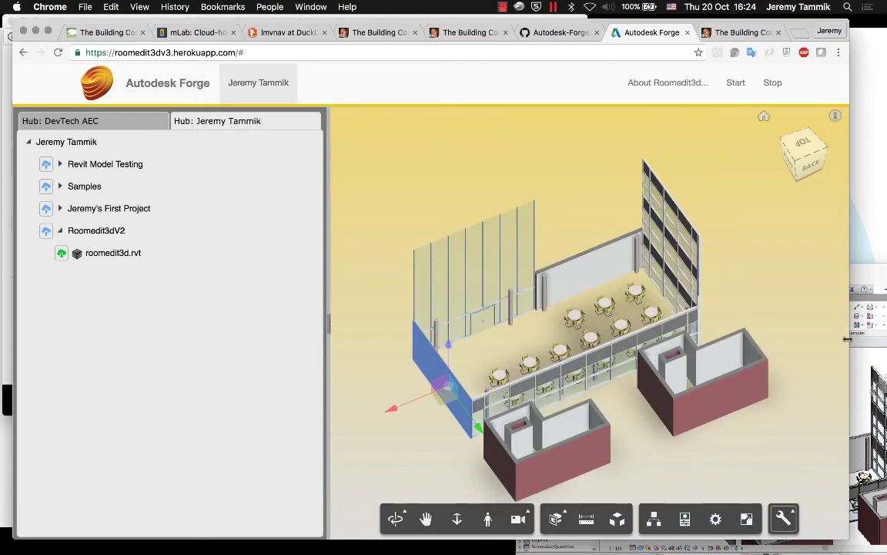
drag(847, 339, 699, 332)
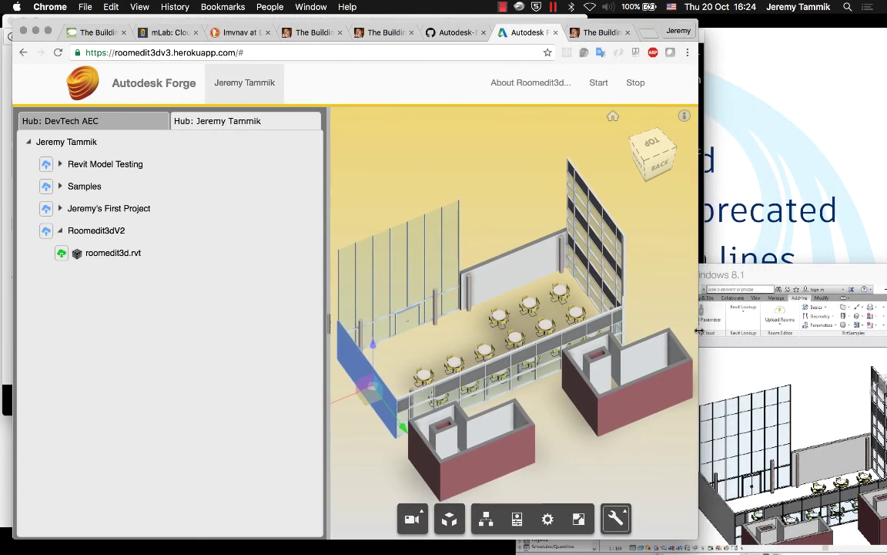
drag(329, 326, 284, 324)
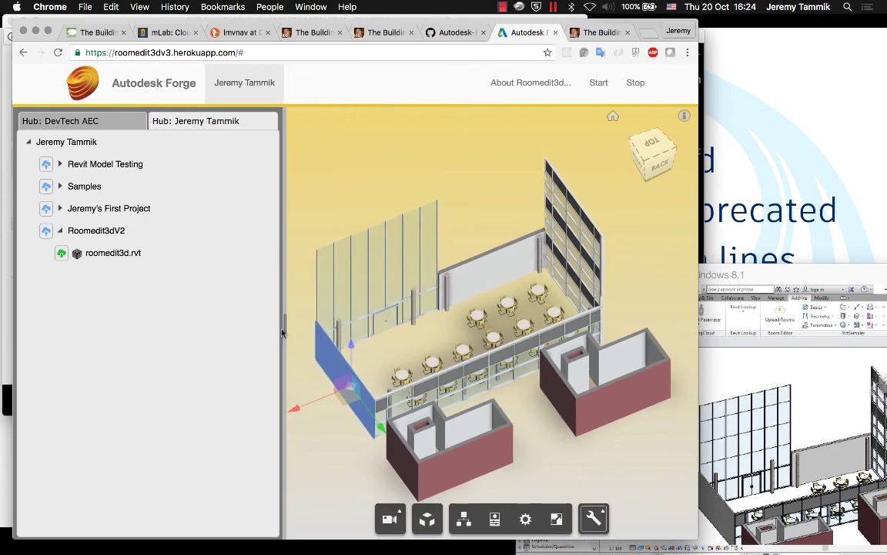
drag(285, 323, 141, 321)
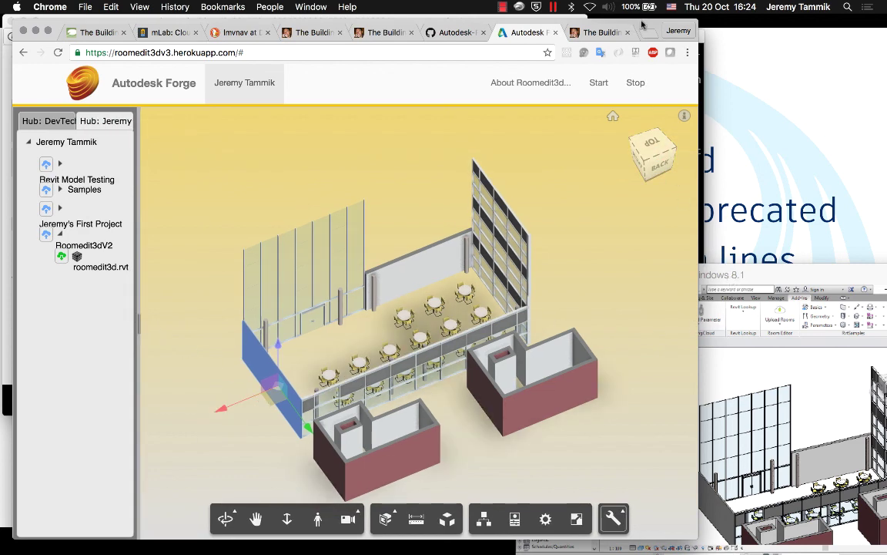
drag(633, 27, 486, 44)
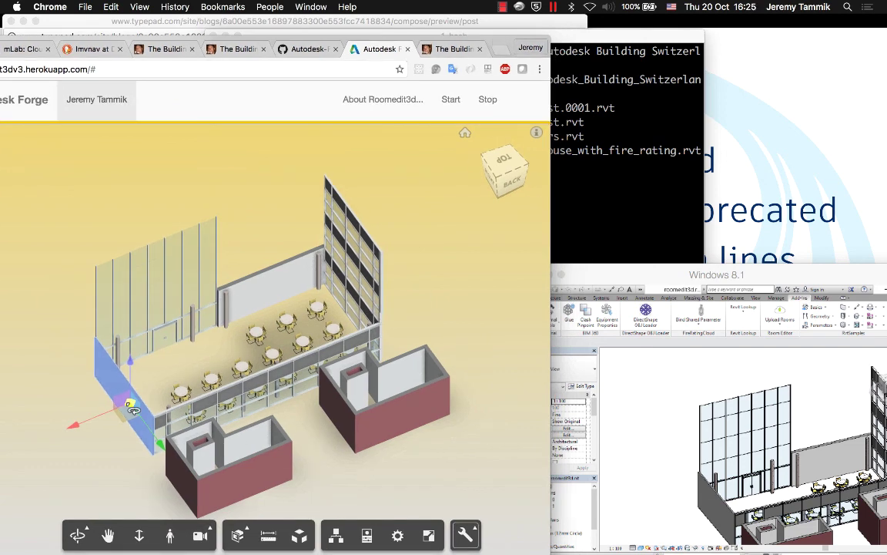
Step: Move the selected end wall outward from the building in the Forge viewer, then bring the Revit window forward
drag(122, 408, 73, 436)
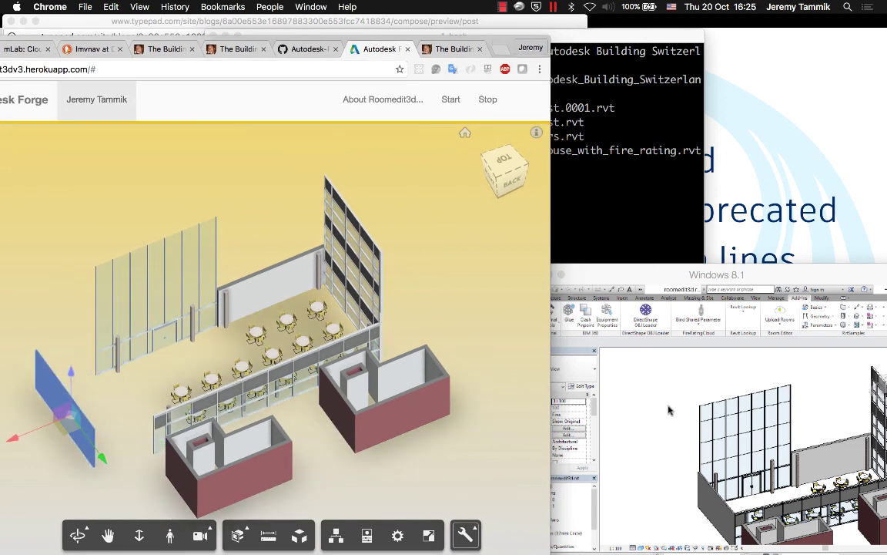
click(733, 277)
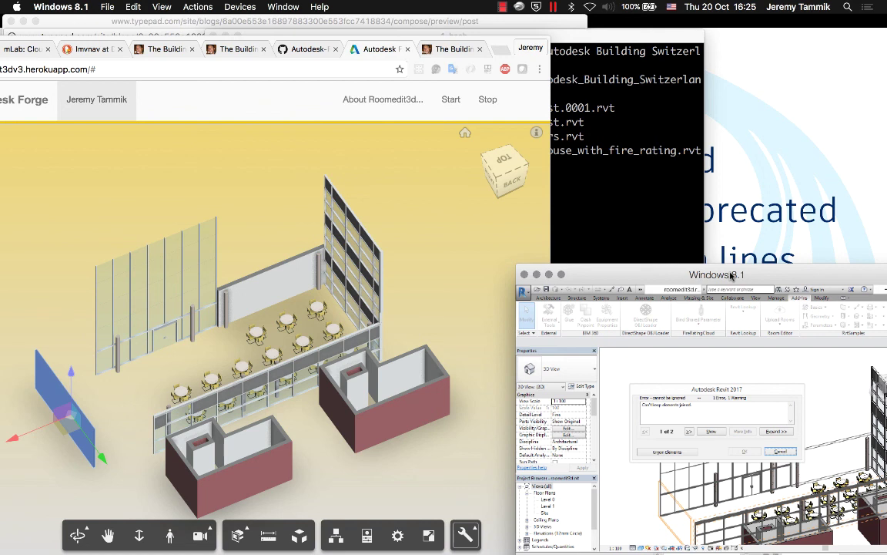
Step: Switch to the PowerPoint slide show and advance past Advantages of a Forge Based App to the Sample Repositories slide
key(super+Tab)
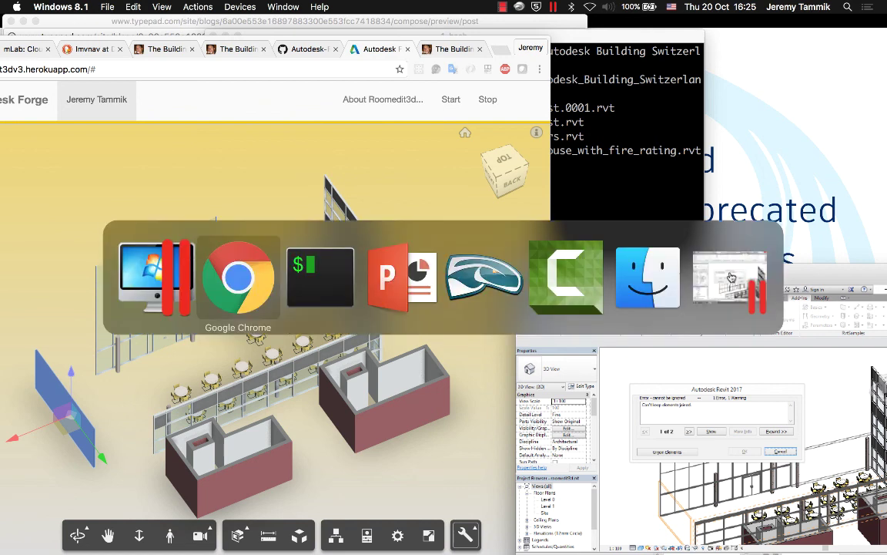
key(super+Tab)
key(super+Tab)
key(Right)
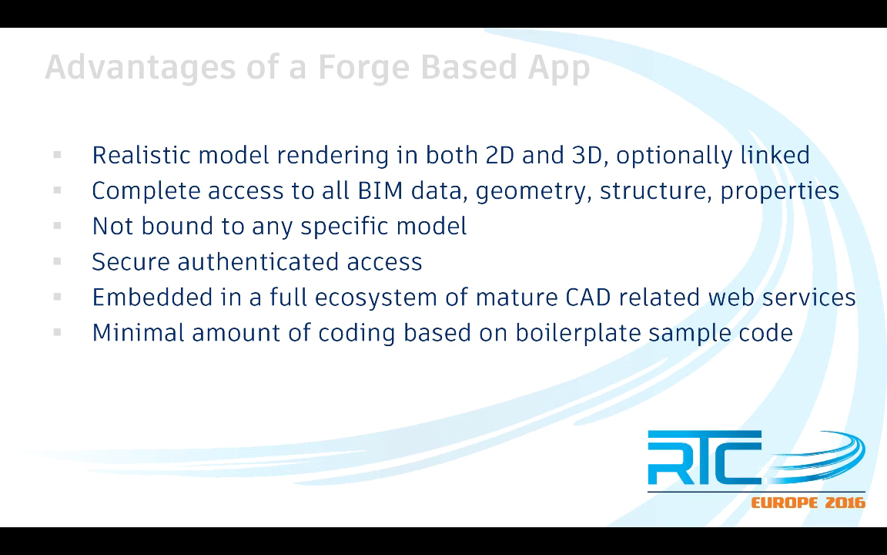
key(Right)
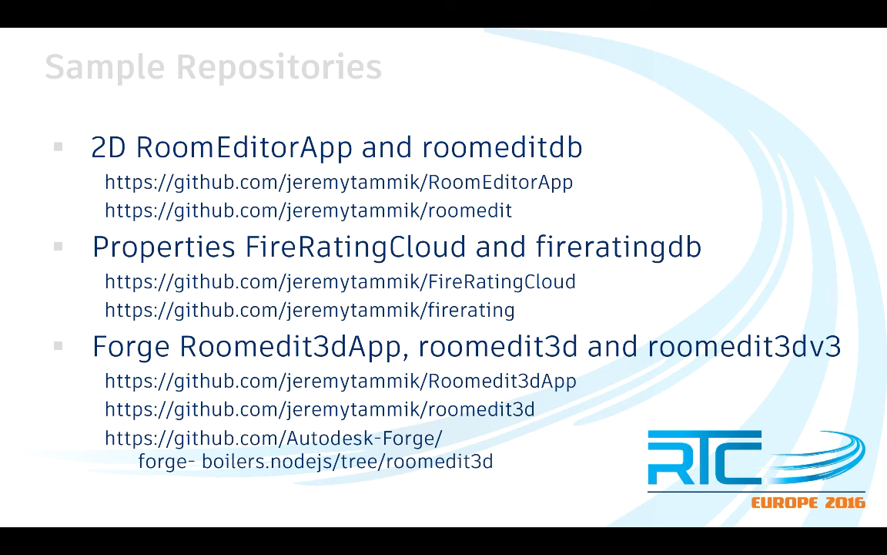
Step: Switch to Chrome, go to The Building Coder home page and open the post Connecting Desktop and Cloud RTC Material
key(super+Tab)
key(super+Tab)
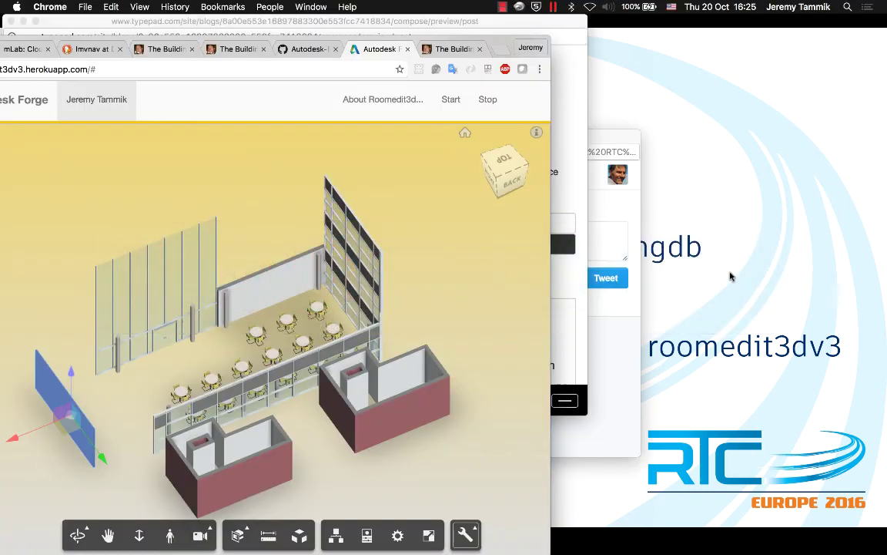
click(445, 49)
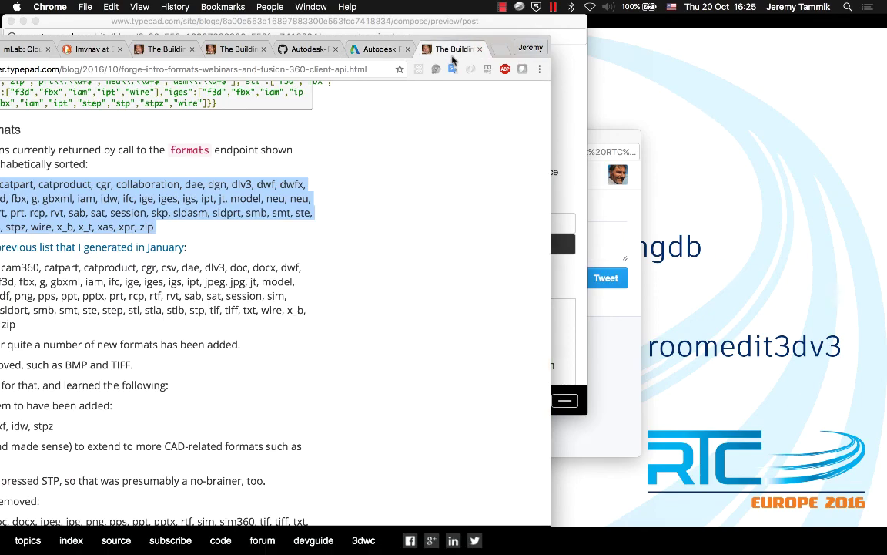
scroll(308, 192, up, 20)
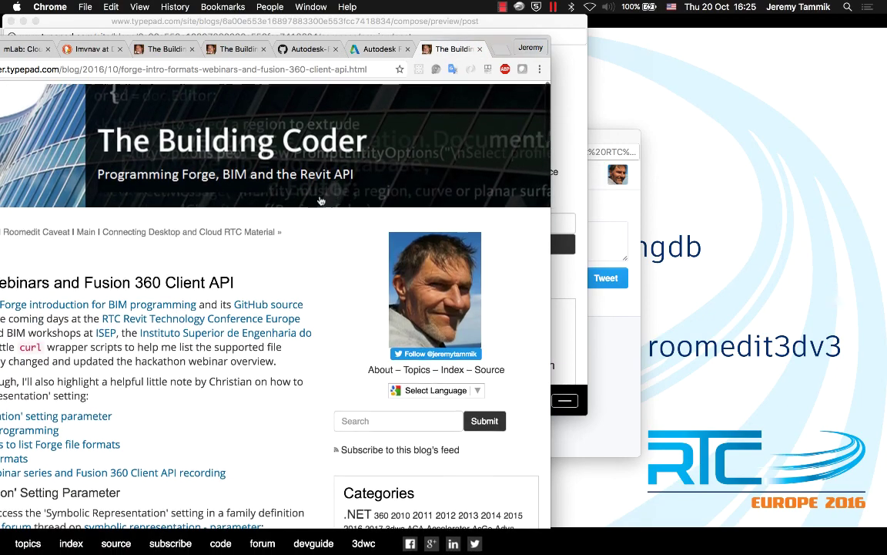
click(221, 159)
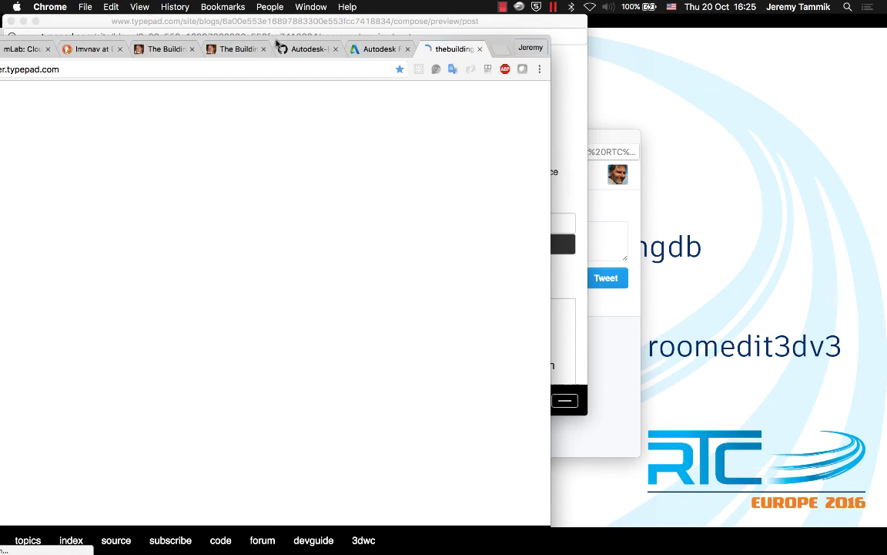
drag(276, 36, 484, 48)
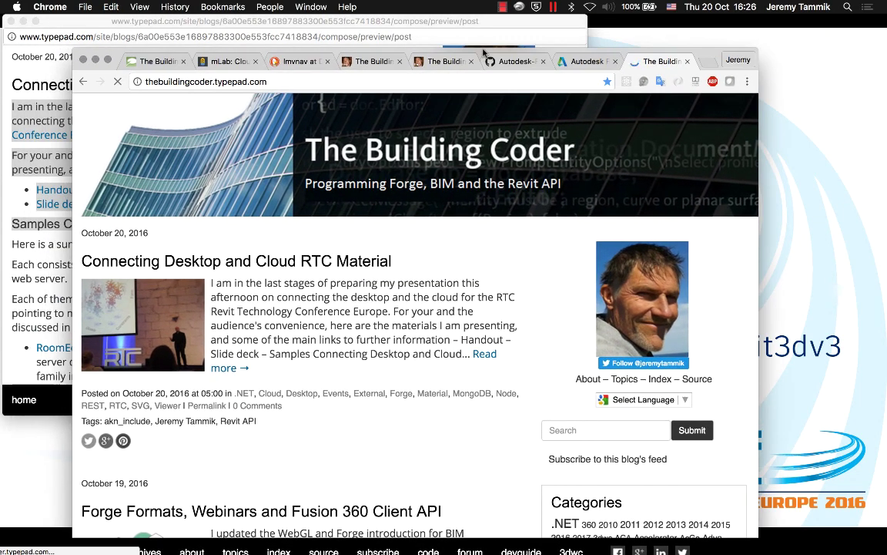
click(191, 262)
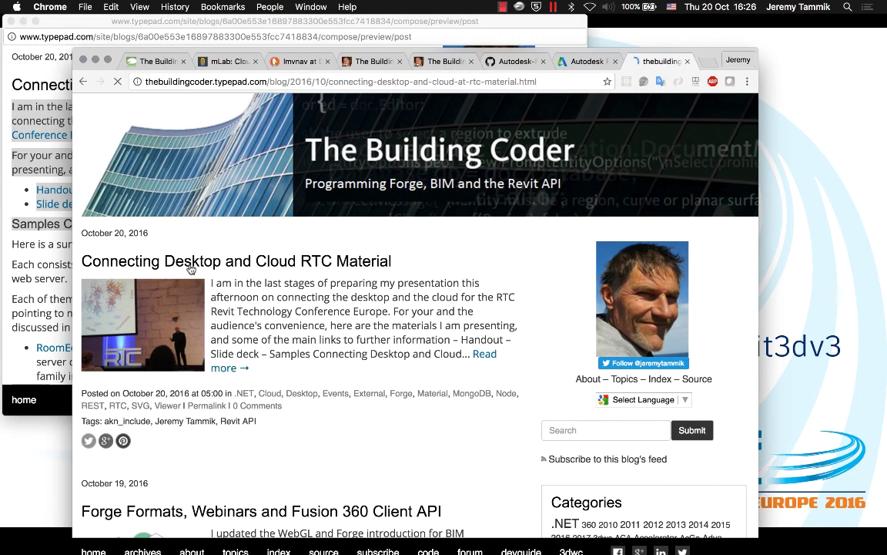
Step: Return to the PowerPoint slide show and advance to the Questions? slide
key(super+Tab)
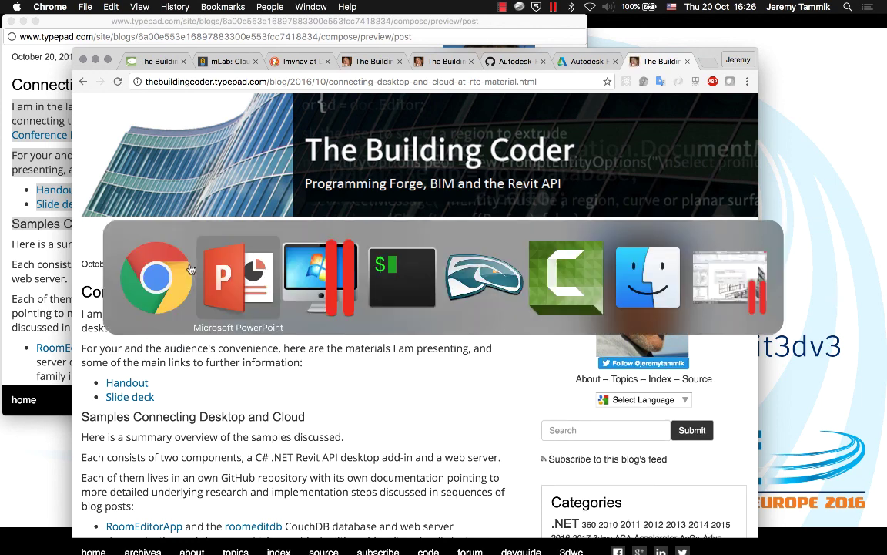
key(Right)
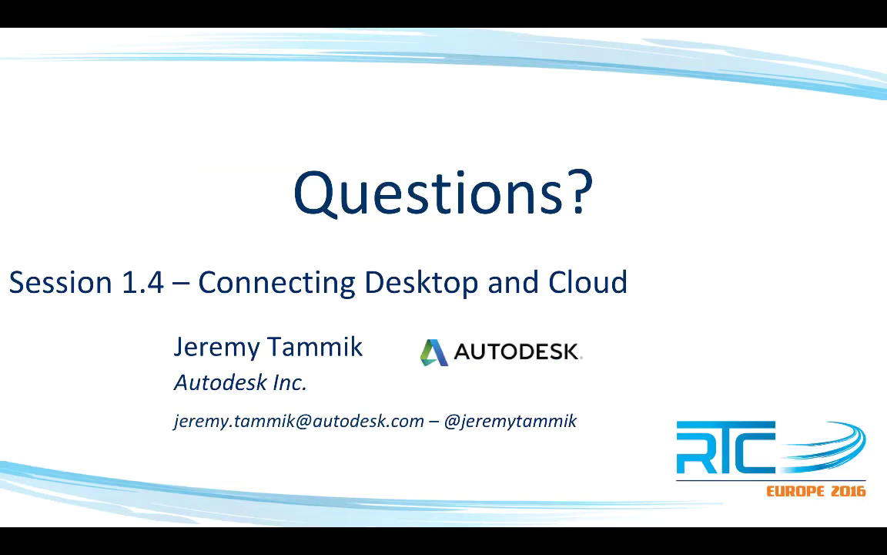